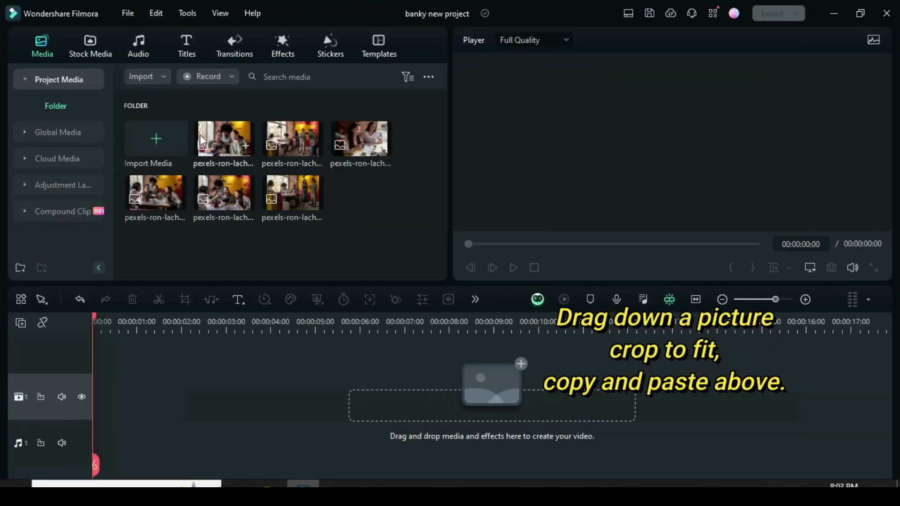
- Place the first picture from the project media at the start of track 1 and crop it to fit the frame
drag(200, 135, 128, 401)
click(124, 401)
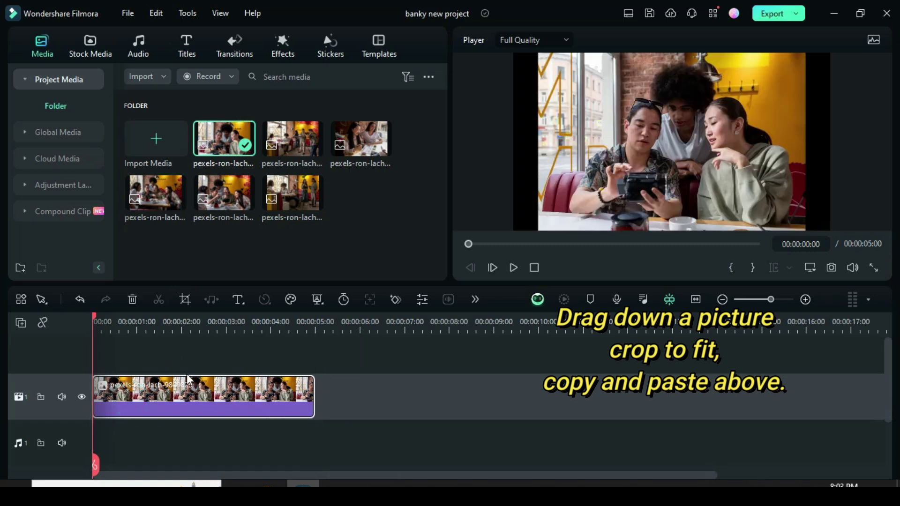
right_click(214, 393)
click(245, 346)
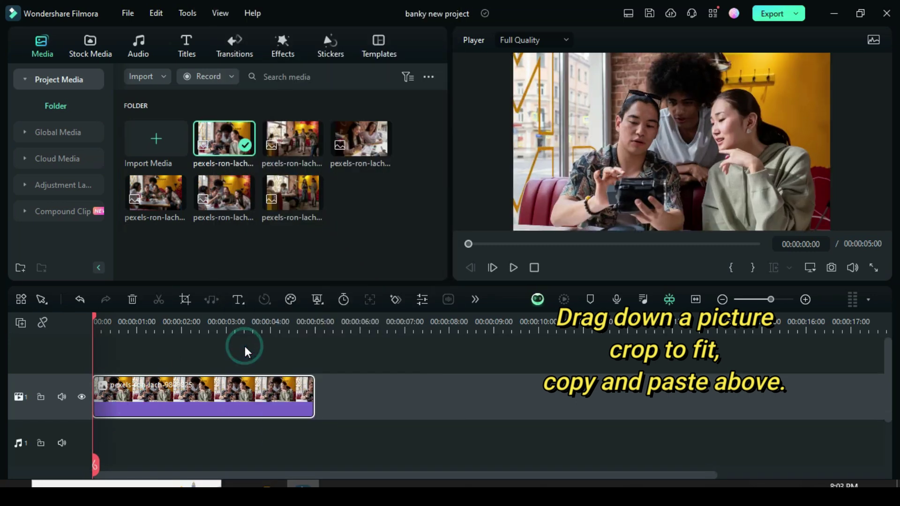
- Copy the picture clip and paste the duplicate onto a new video track 2 directly above it
right_click(157, 394)
click(192, 189)
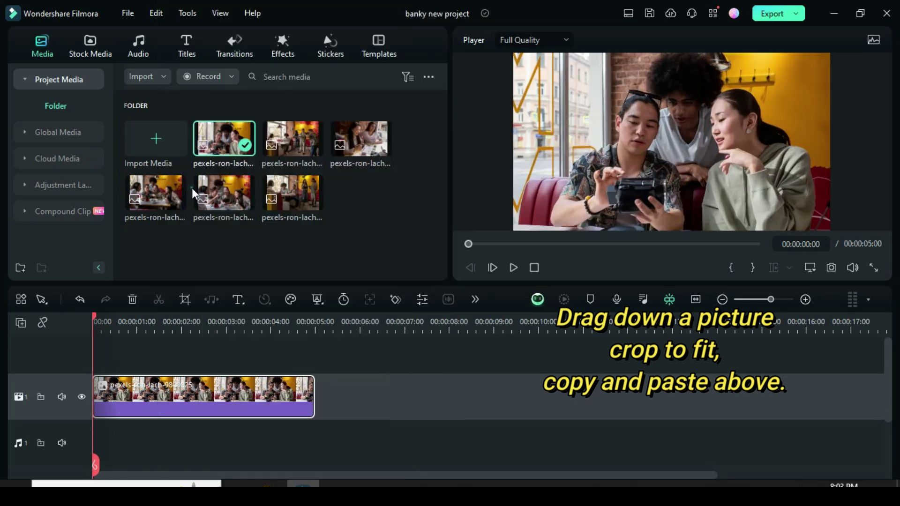
click(20, 323)
click(47, 345)
right_click(97, 384)
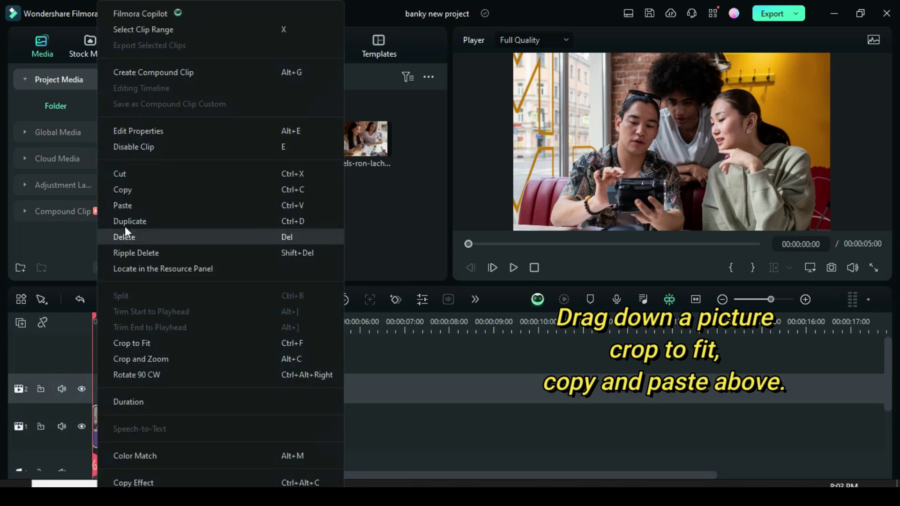
click(125, 204)
click(465, 243)
scroll(179, 415, down, 1)
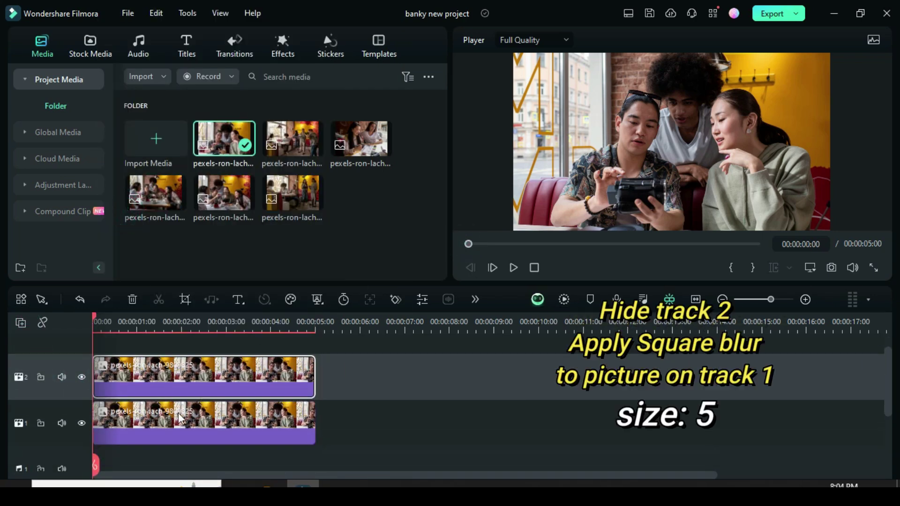
- Hide track 2 and apply the Square Blur effect to the picture on track 1
click(80, 378)
click(192, 435)
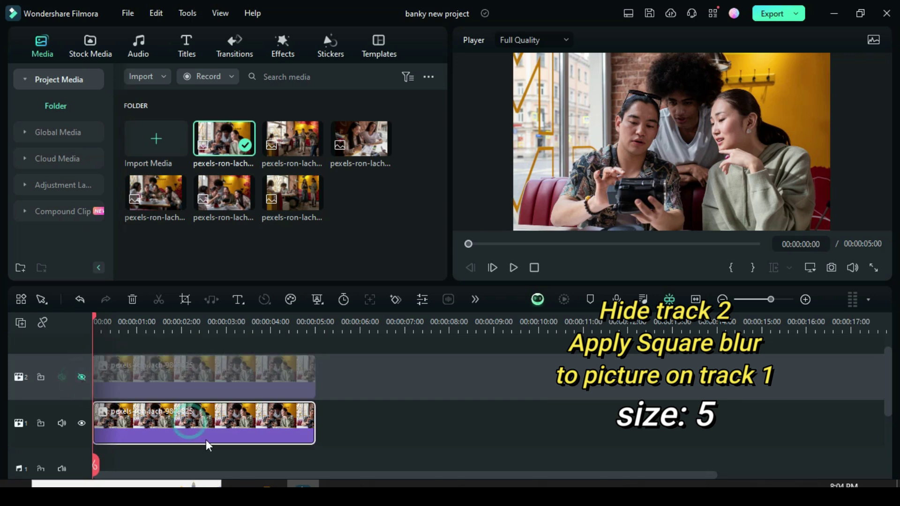
click(285, 37)
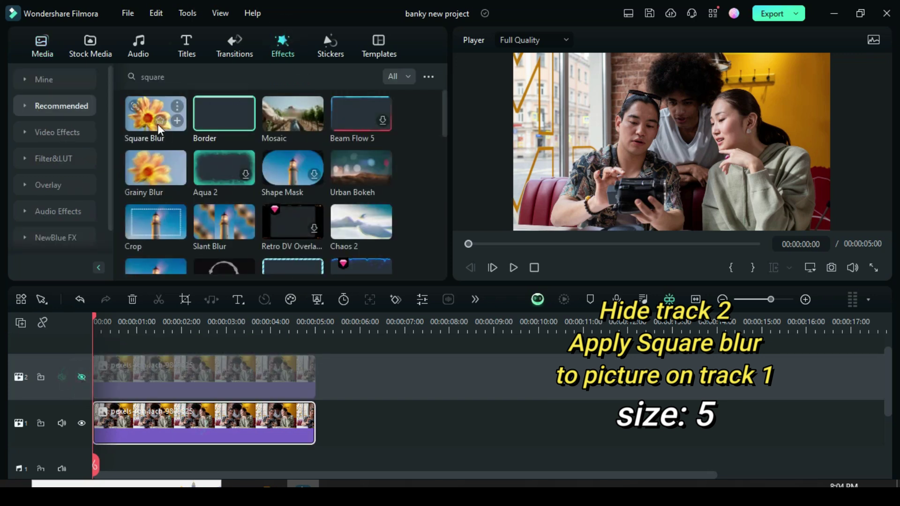
drag(147, 120, 169, 419)
- Set the Square Blur size to 5 on the track 1 picture and confirm the effect settings
double_click(173, 424)
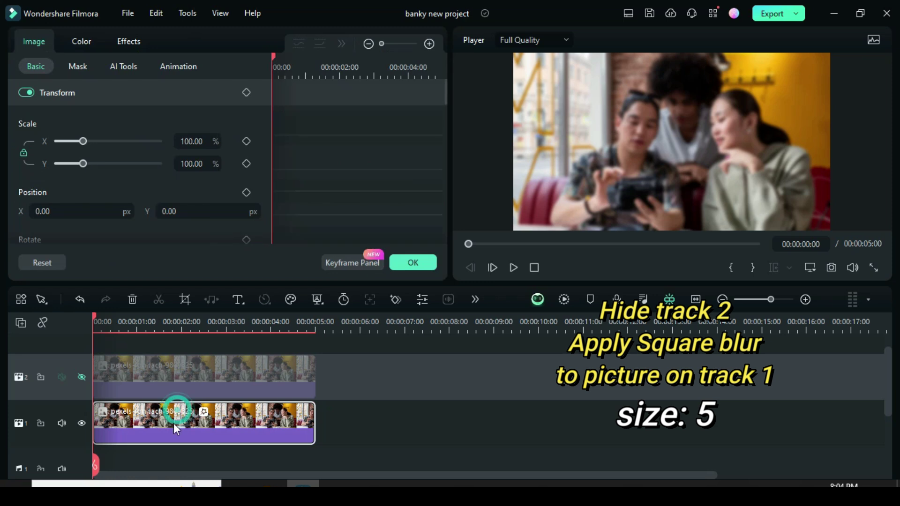
click(332, 264)
click(130, 41)
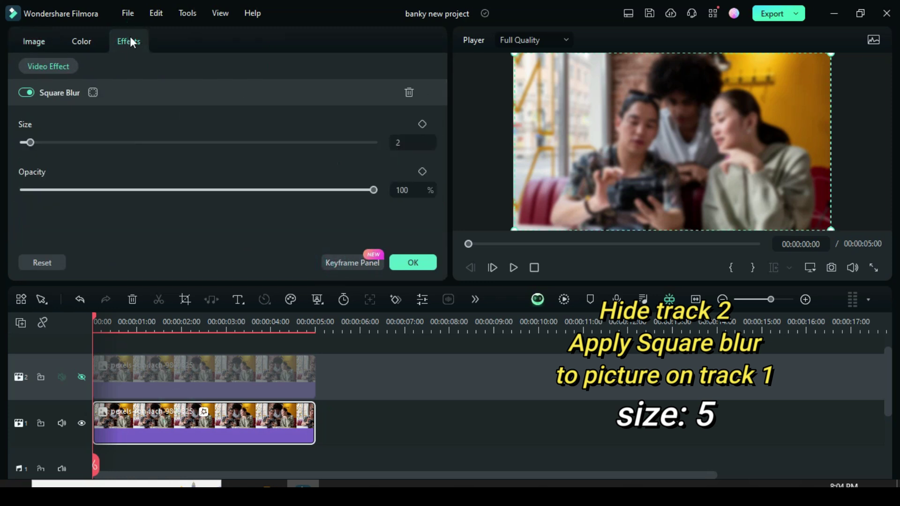
click(412, 143)
key(BackSpace)
text(5)
click(342, 156)
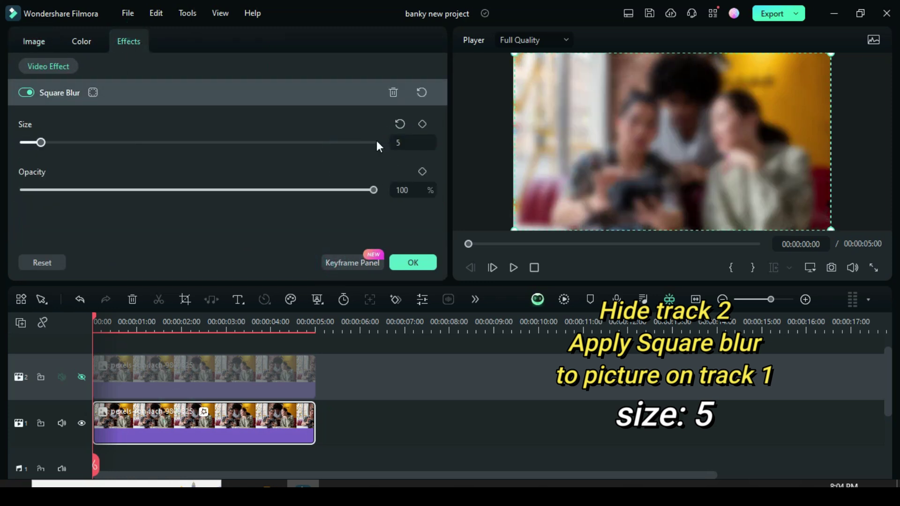
click(413, 263)
- Unhide track 2, apply the Border effect to its picture, and open the effect's settings
click(81, 377)
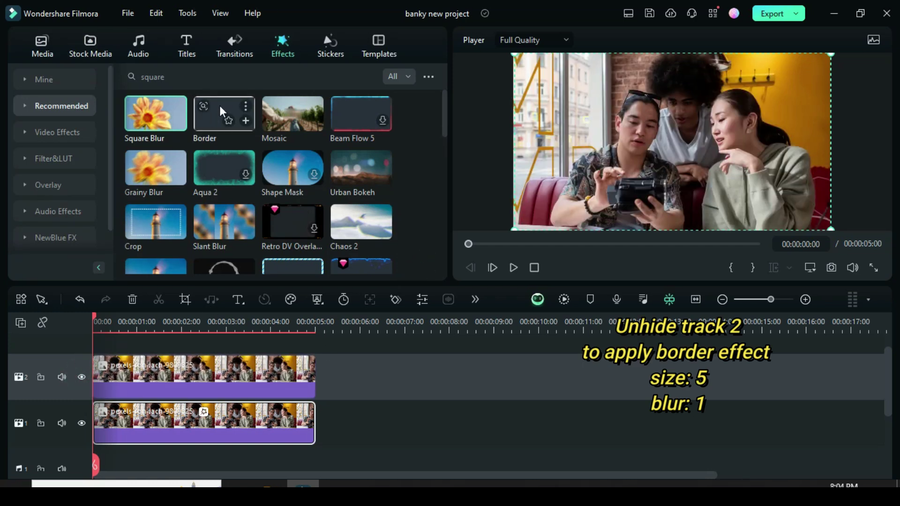
drag(220, 110, 205, 378)
double_click(214, 367)
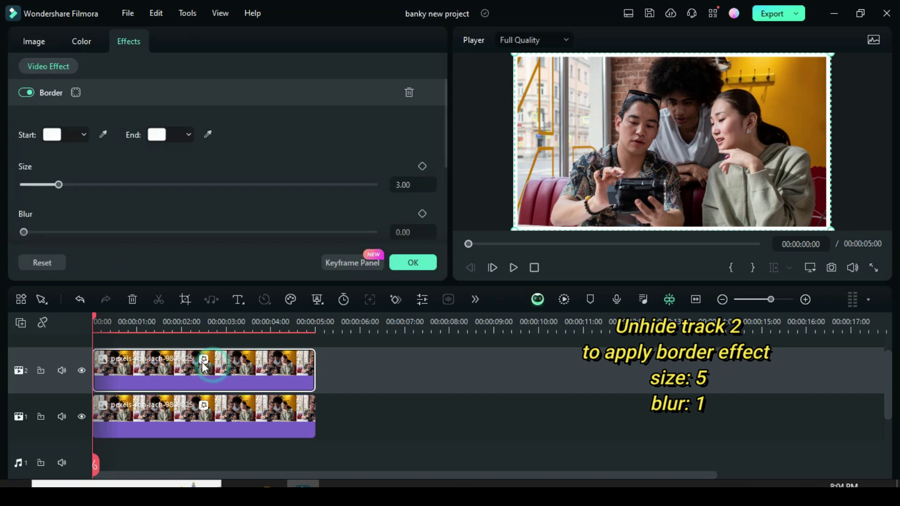
- Set the border size to 5 and its blur to 1 on the track 2 picture
click(403, 185)
text(5)
key(Return)
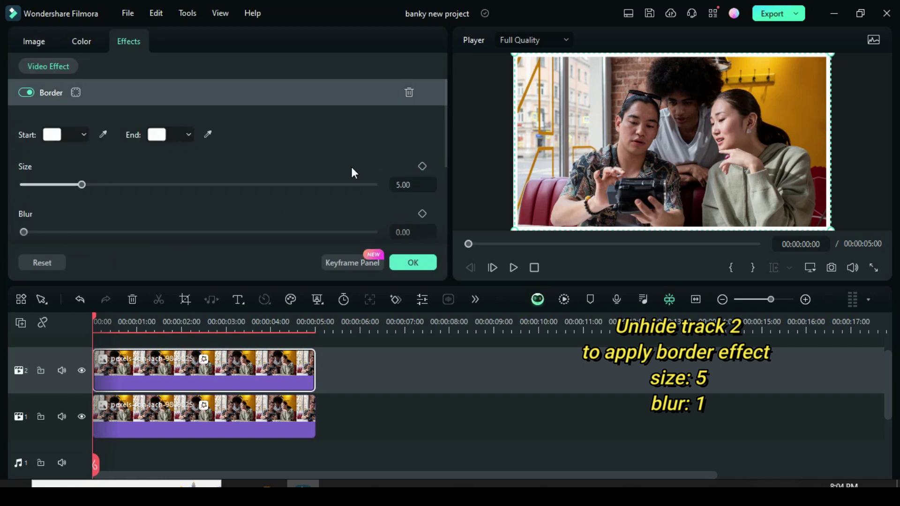
text(1)
click(362, 207)
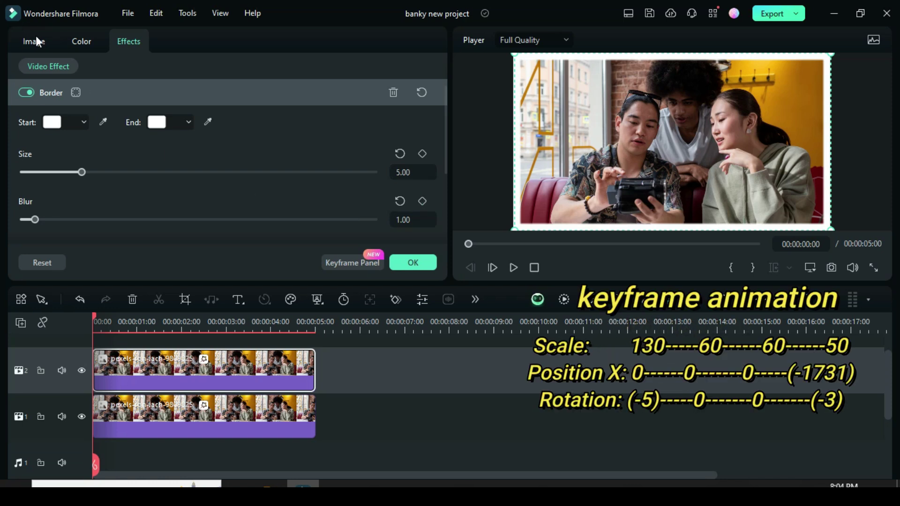
- Add a transform keyframe at the start of the track 2 picture and set its scale to 130%
click(38, 42)
click(422, 92)
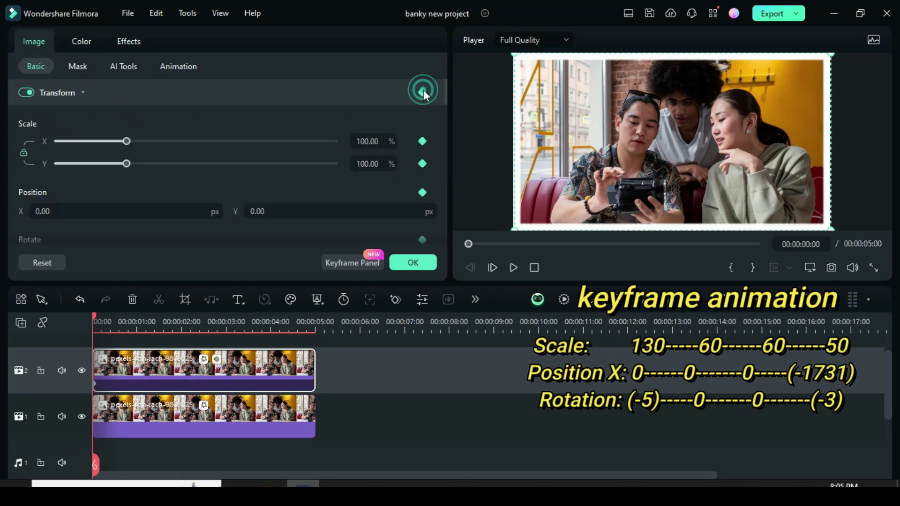
click(365, 142)
text(130)
key(Return)
- Set the track 2 picture's rotation to -5° at the starting keyframe
drag(443, 89, 447, 100)
click(45, 169)
text(-)
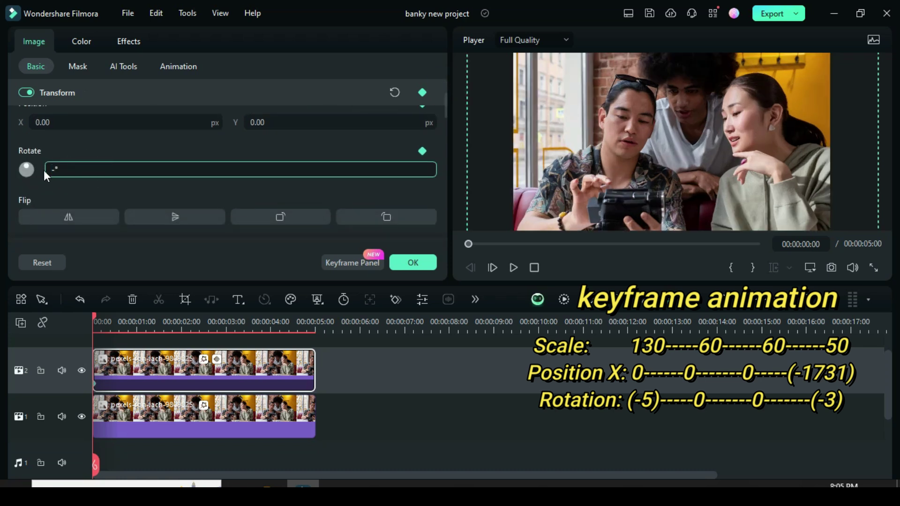
text(5)
click(72, 152)
drag(445, 101, 443, 94)
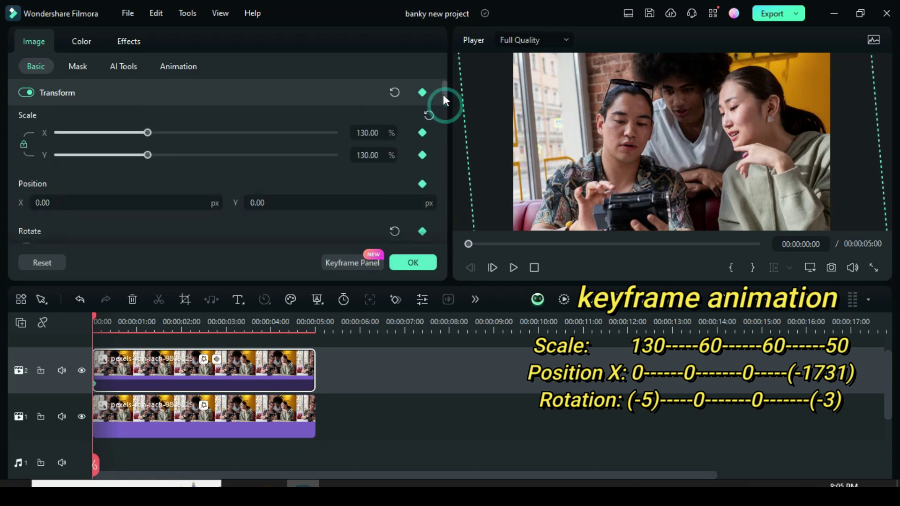
- Add a transform keyframe at 2 seconds with the scale at 60% and the rotation reset to 0°
drag(95, 316, 183, 319)
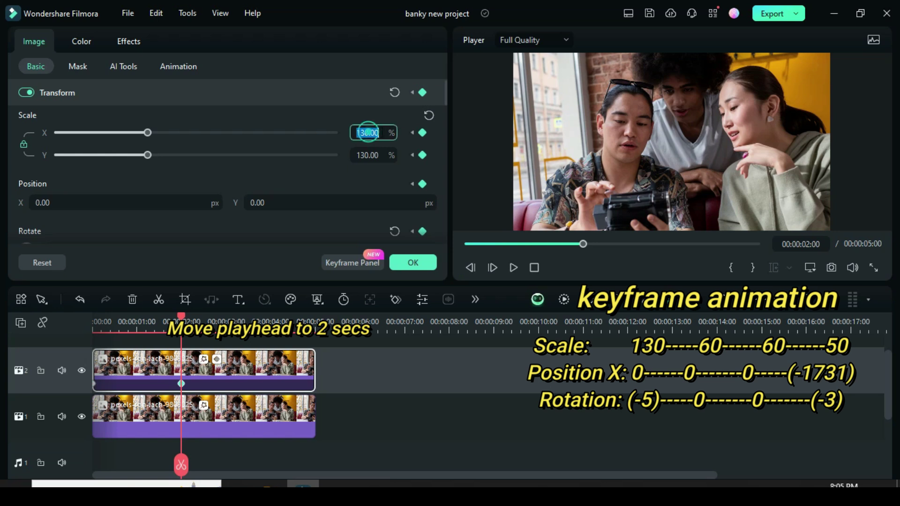
text(60)
click(320, 122)
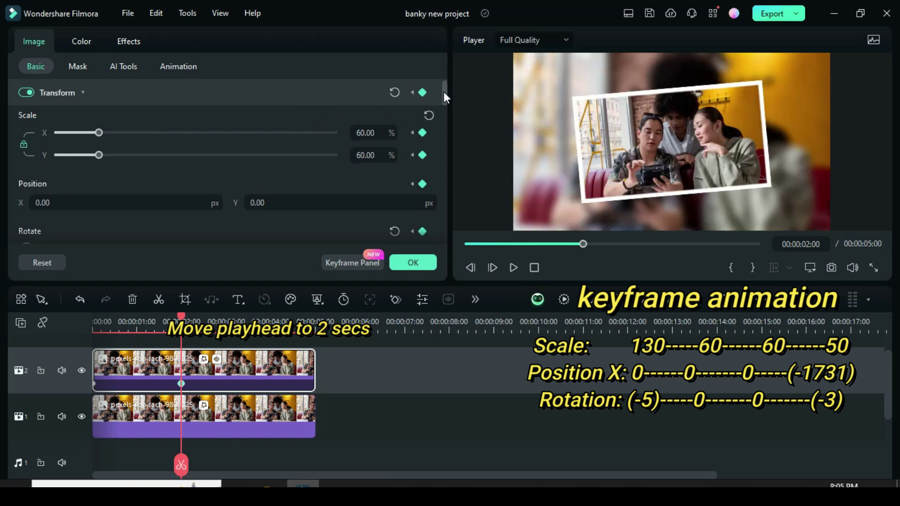
drag(444, 92, 444, 102)
click(394, 142)
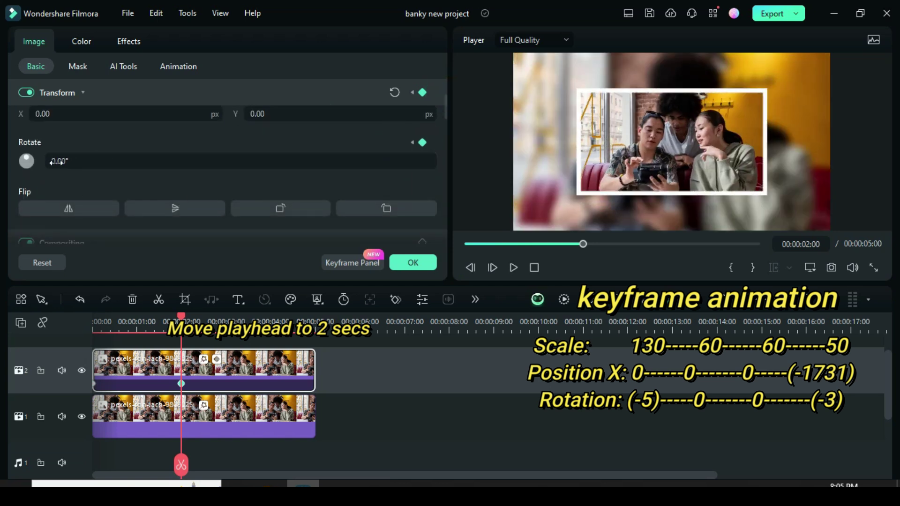
scroll(444, 117, up, 3)
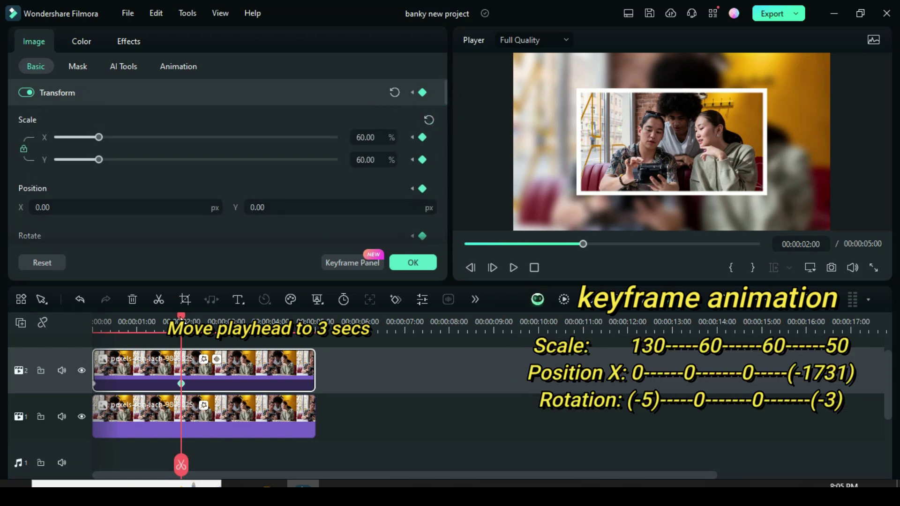
- Add a transform keyframe at 3 seconds and another at the clip's end with the scale at 50%
drag(182, 319, 226, 313)
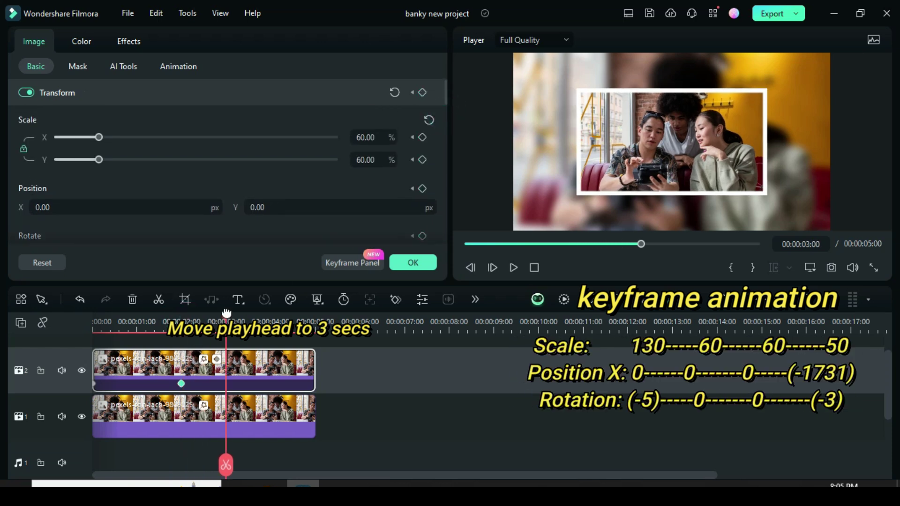
click(422, 91)
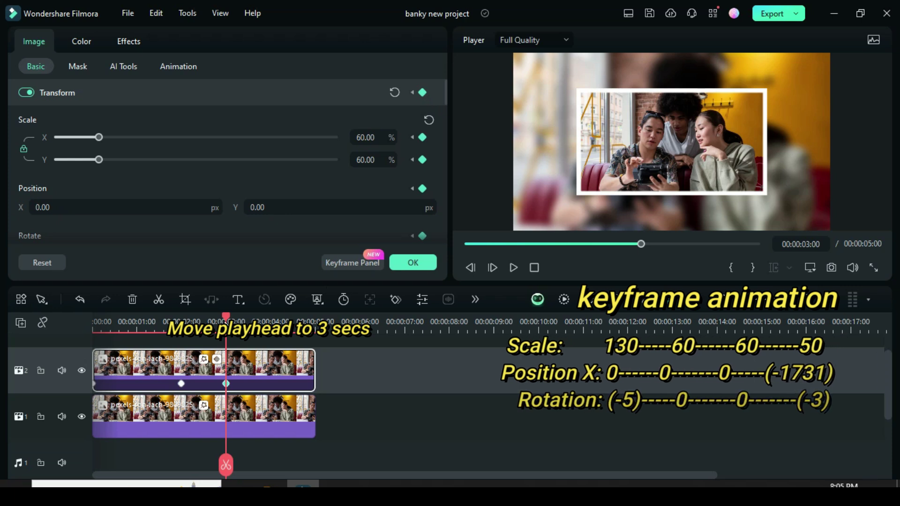
drag(226, 315, 314, 316)
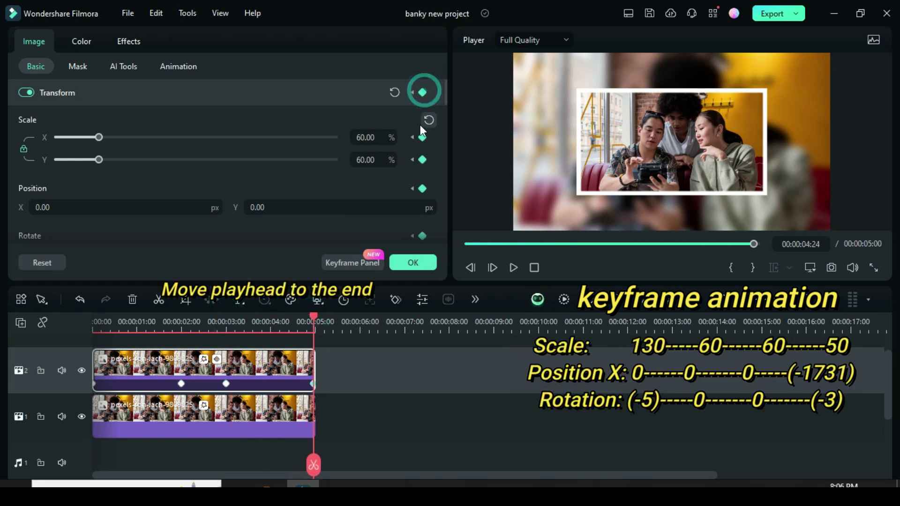
drag(383, 137, 360, 137)
text(50)
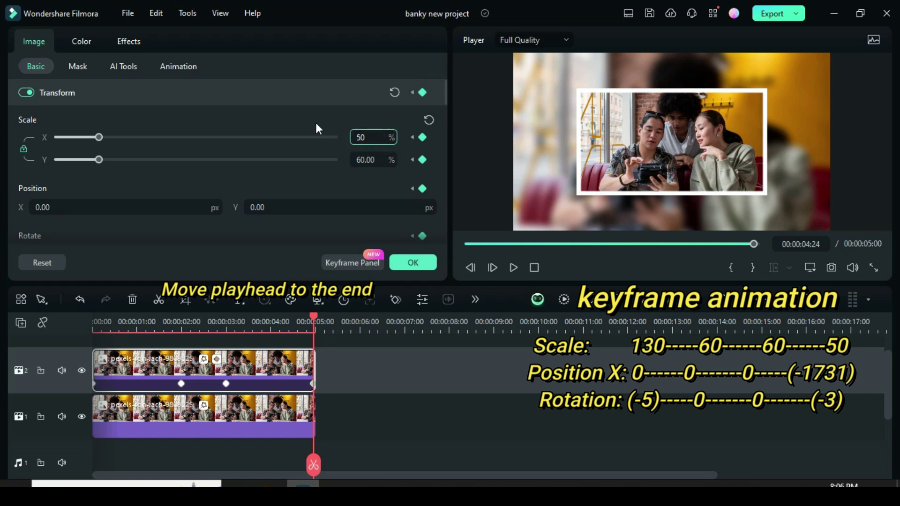
key(Return)
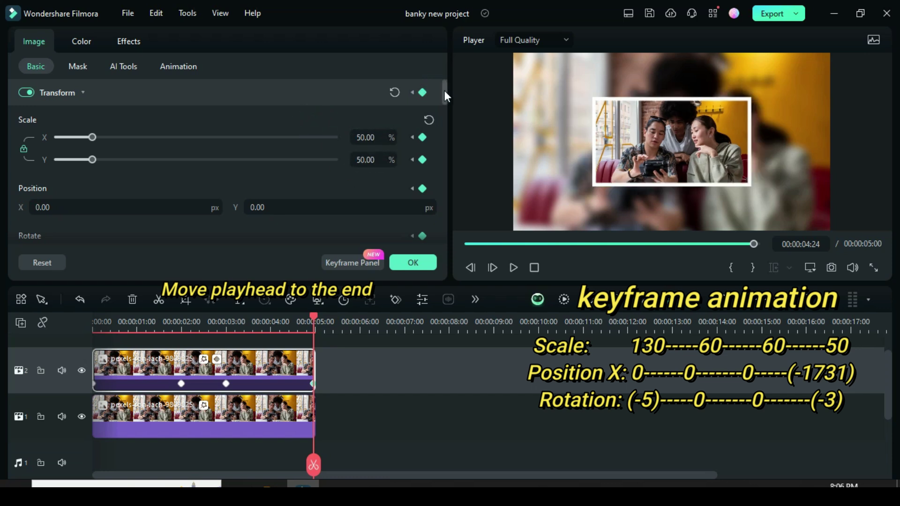
- Set the end keyframe's X position to -1731 px and rotation to -3°, and confirm the transform settings
scroll(191, 158, down, 1)
click(51, 167)
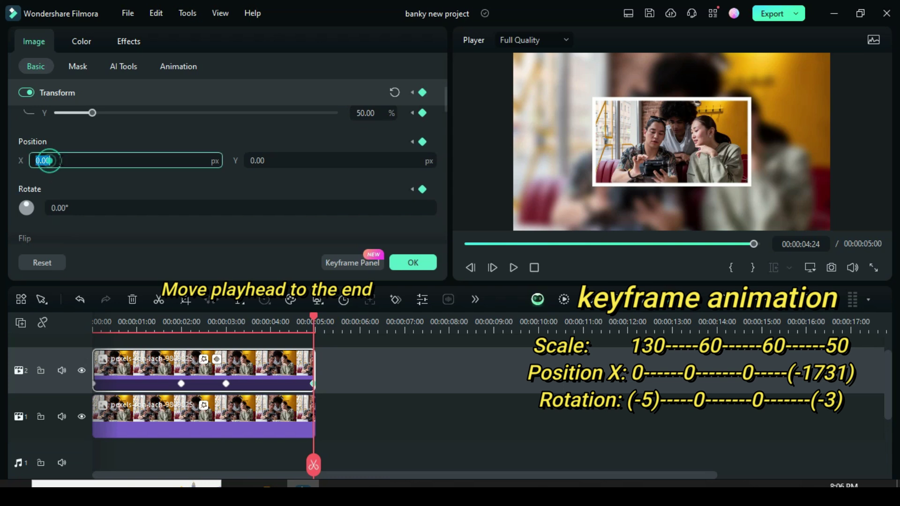
text(-1731)
key(Return)
click(70, 208)
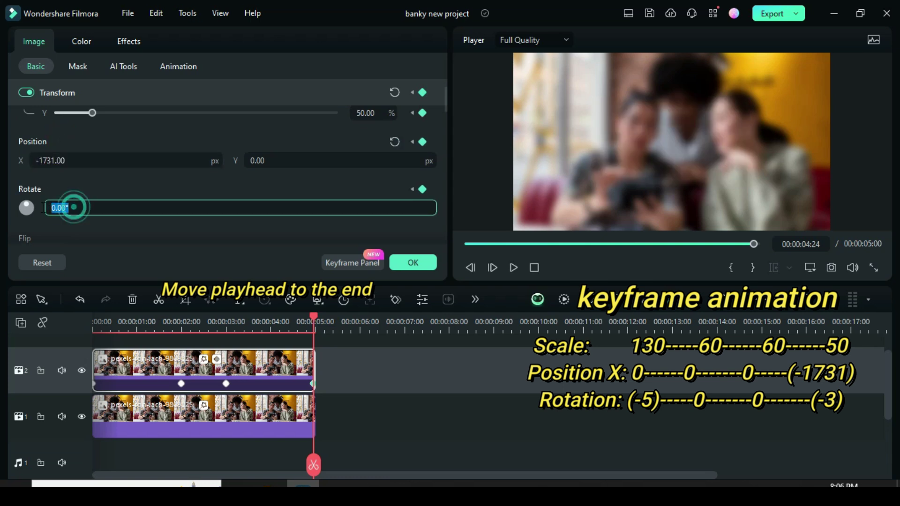
text(-3)
key(Return)
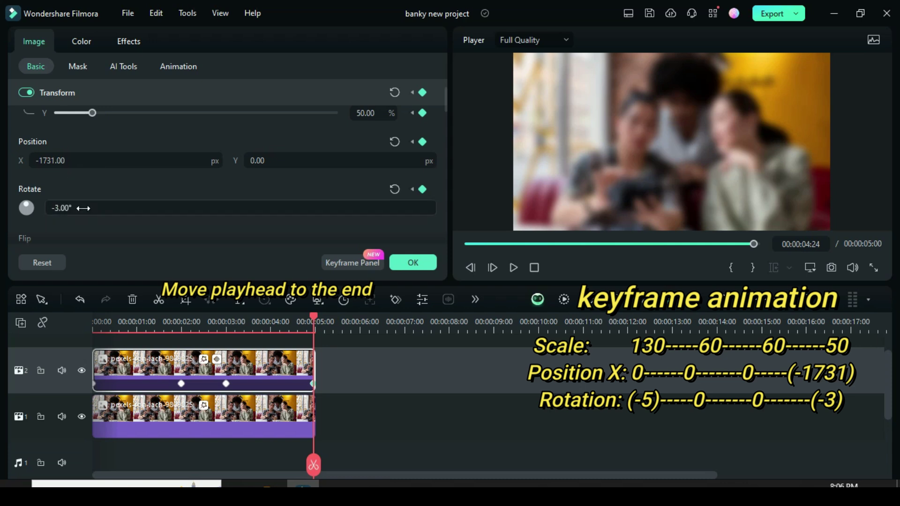
click(413, 263)
- Open Crop and Zoom for the track 2 picture from the clip's start, with a 16:9 ratio in Pan & Zoom mode
click(468, 244)
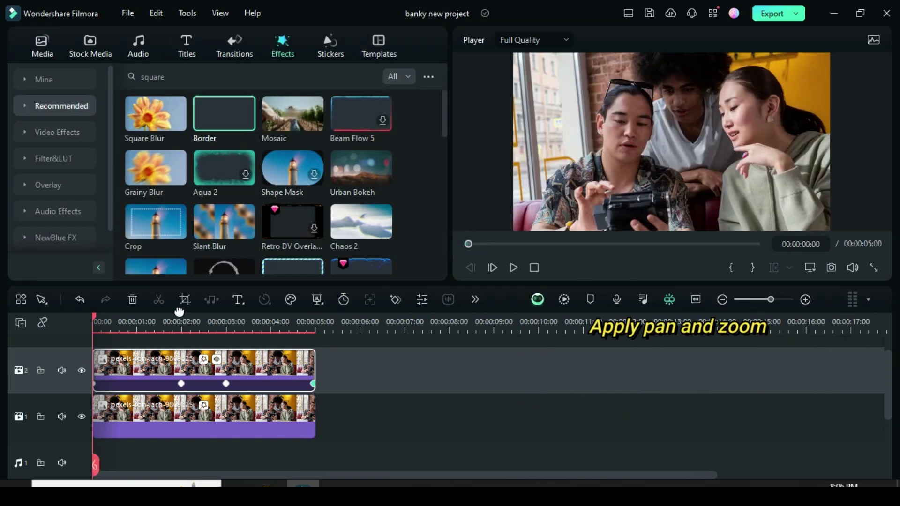
click(185, 299)
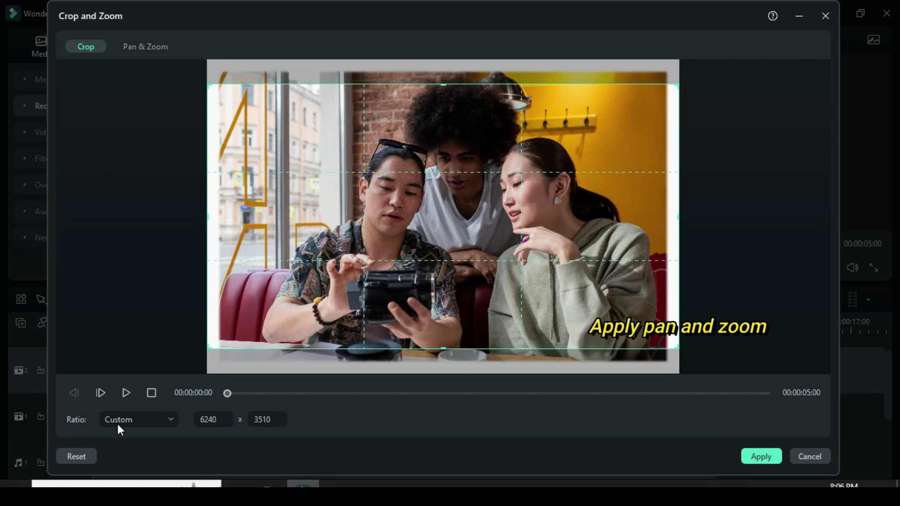
click(164, 419)
click(123, 247)
click(145, 46)
- Resize the end frame to about 4917 x 2766, swap the start and end frames, and apply the pan and zoom
drag(327, 280, 257, 326)
drag(557, 153, 626, 115)
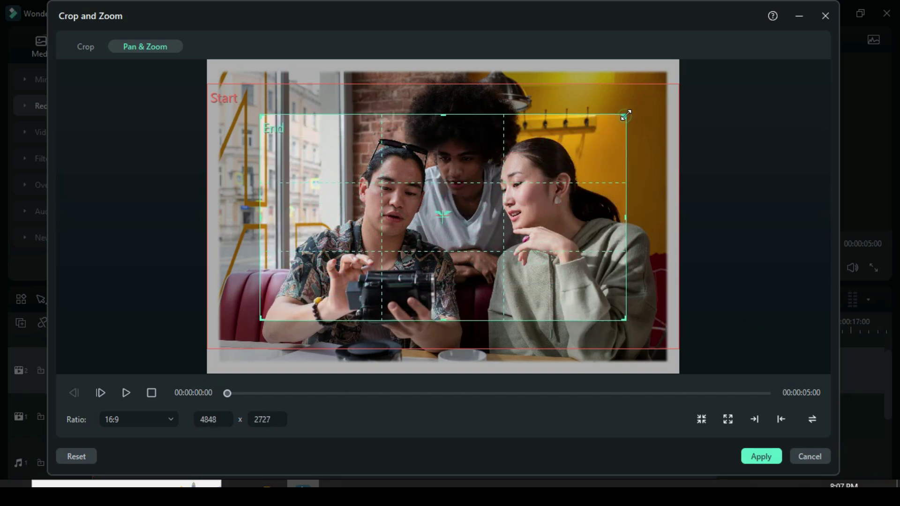
drag(262, 320, 260, 317)
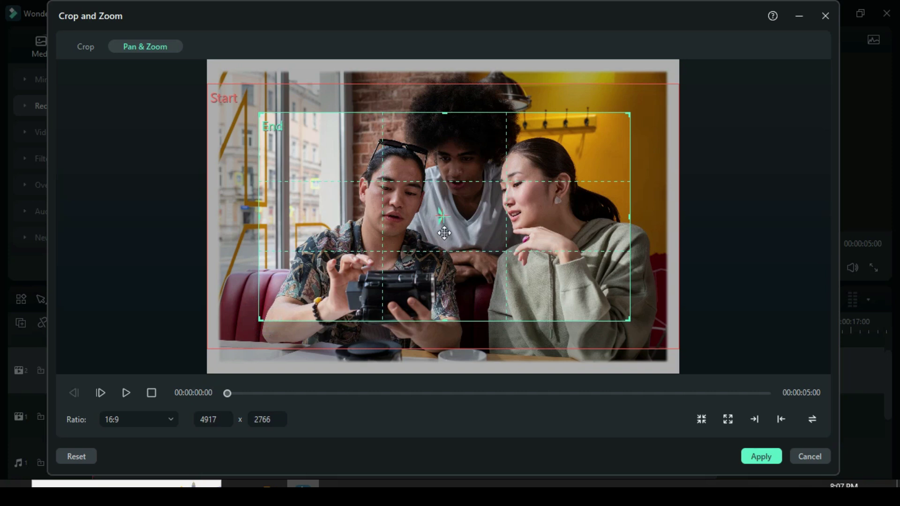
click(813, 420)
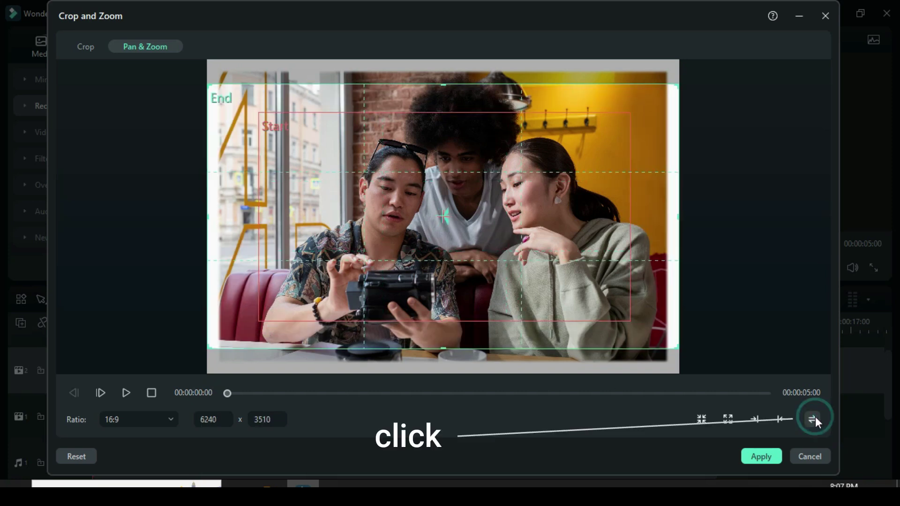
click(355, 224)
click(764, 457)
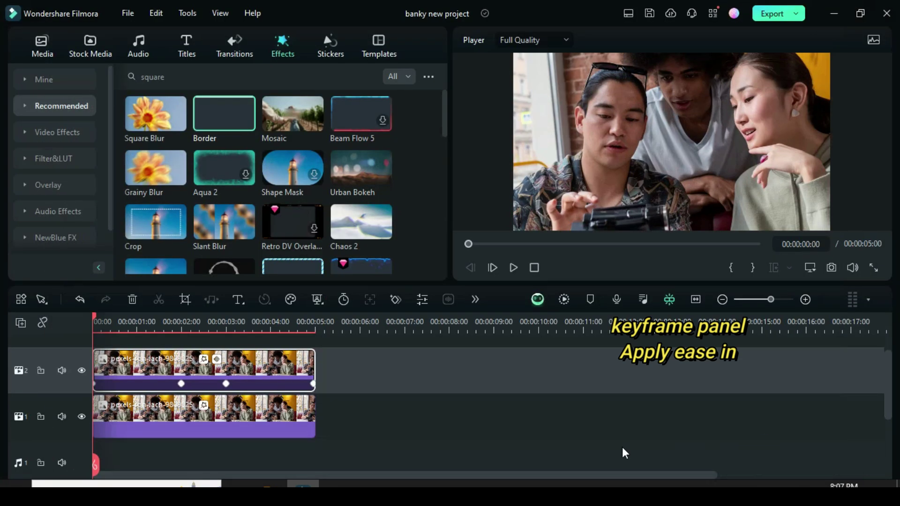
- Apply Ease in to all the transform keyframes of the track 2 picture in the keyframe panel, and confirm the settings
double_click(262, 364)
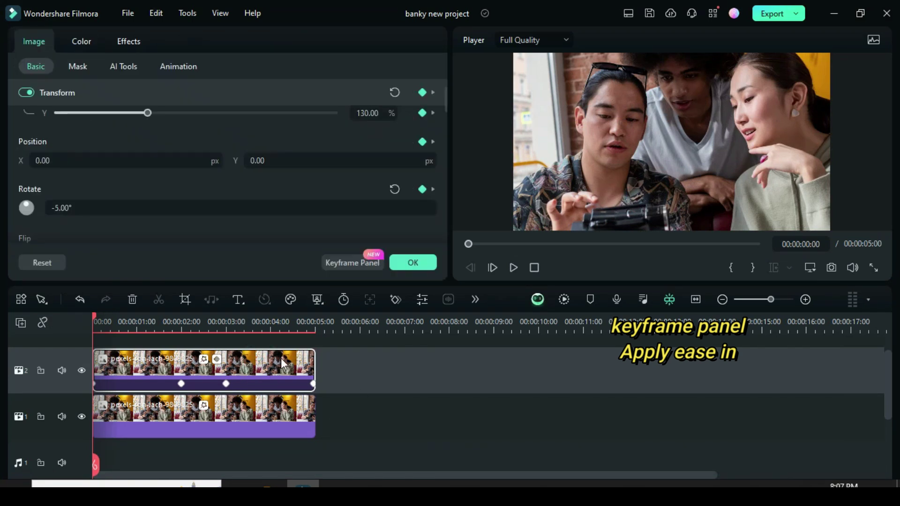
click(344, 261)
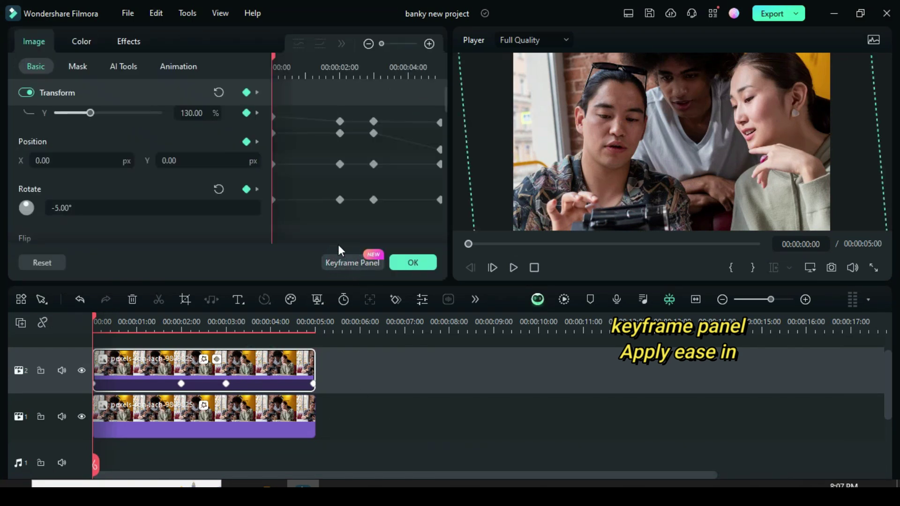
scroll(330, 106, up, 2)
click(274, 111)
drag(272, 112, 440, 243)
right_click(275, 141)
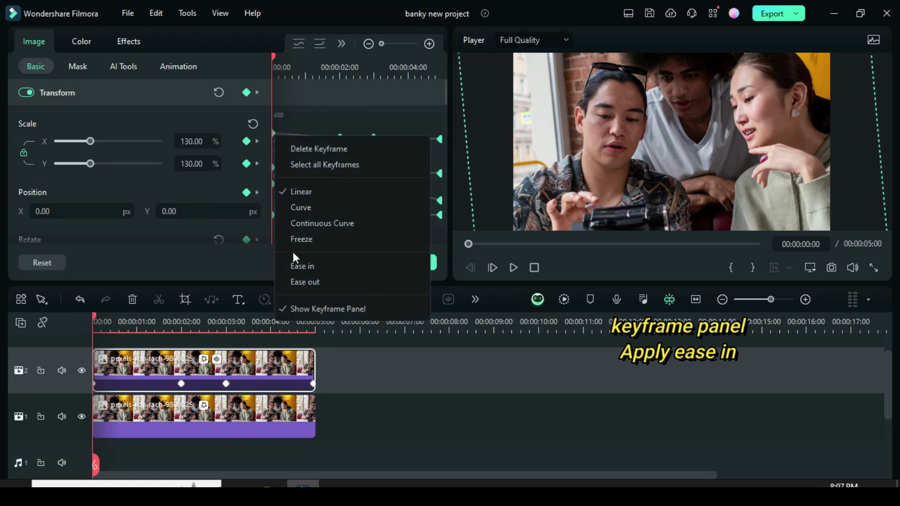
click(303, 265)
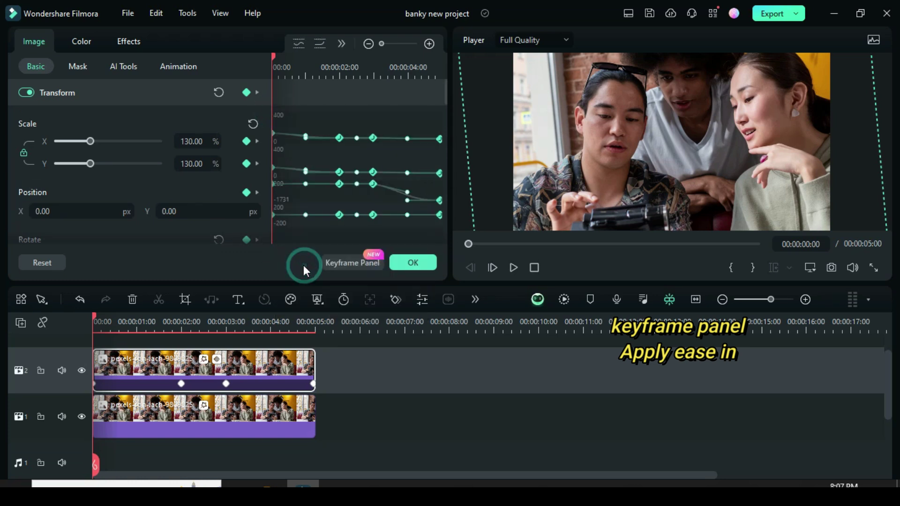
click(412, 263)
- Render the timeline preview, play the slide animation, and return the playhead to the start
click(562, 300)
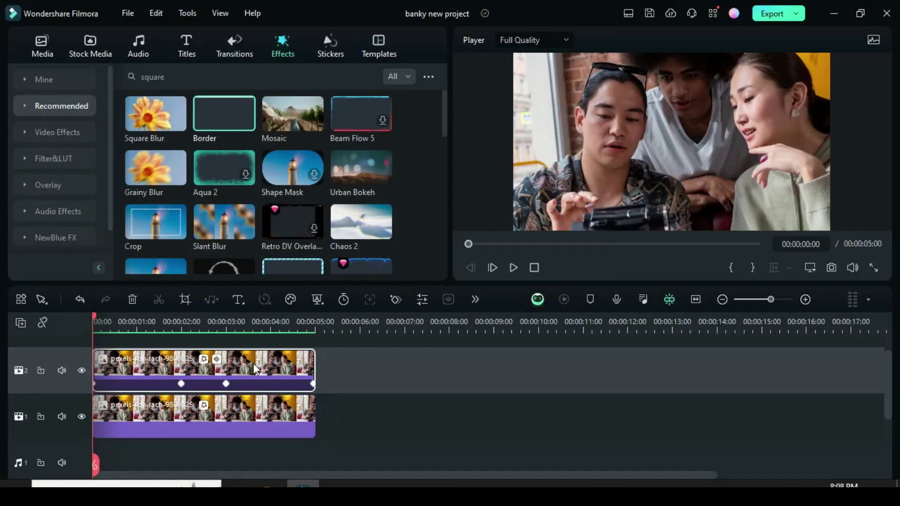
click(514, 268)
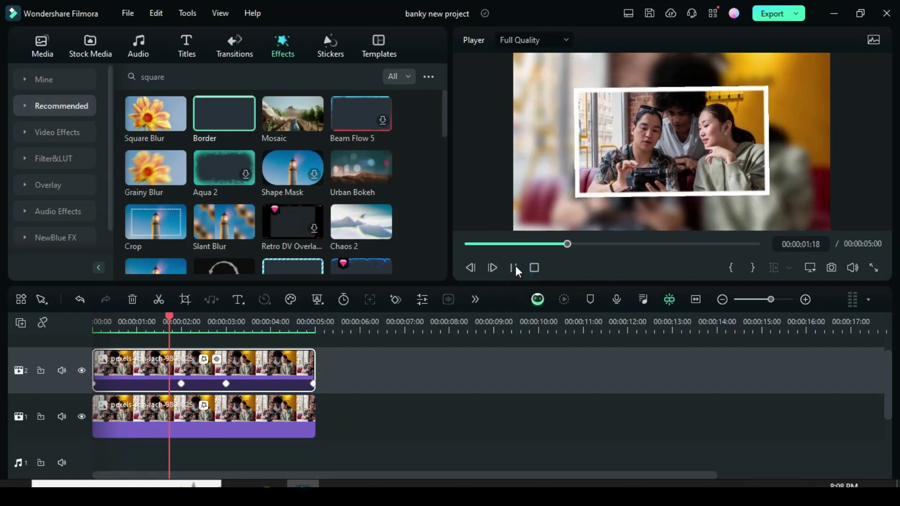
click(466, 244)
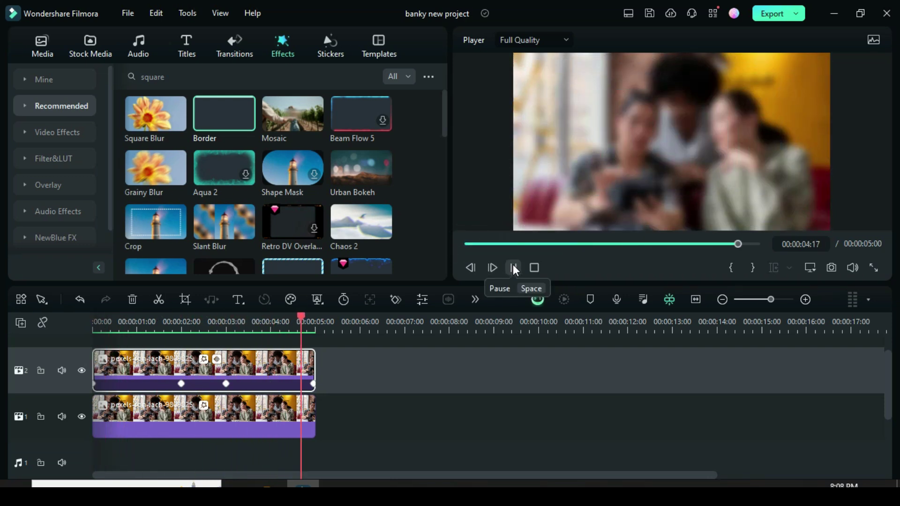
click(513, 265)
drag(116, 316, 85, 321)
- Copy both picture clips together and paste them on the same tracks at about 5:12, leaving a small gap after the originals
drag(362, 420, 187, 365)
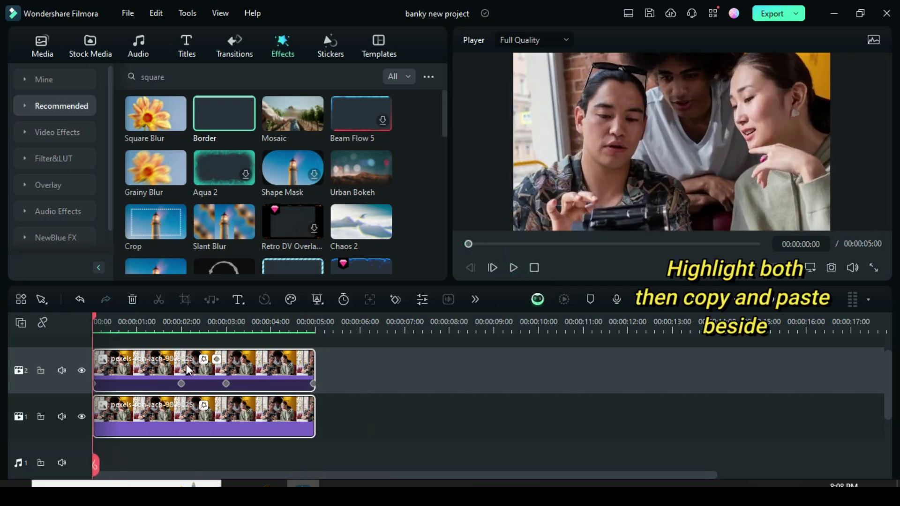
right_click(186, 364)
click(218, 176)
drag(94, 319, 336, 319)
click(75, 402)
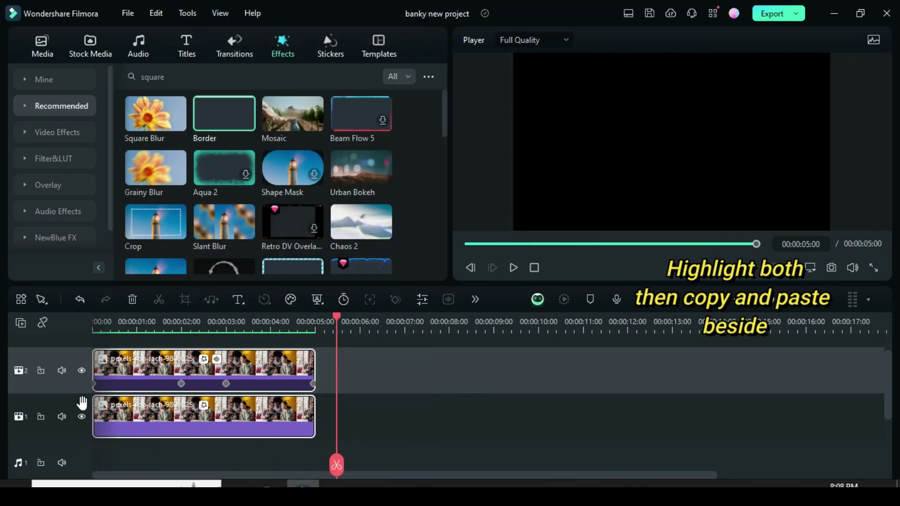
right_click(357, 412)
click(393, 188)
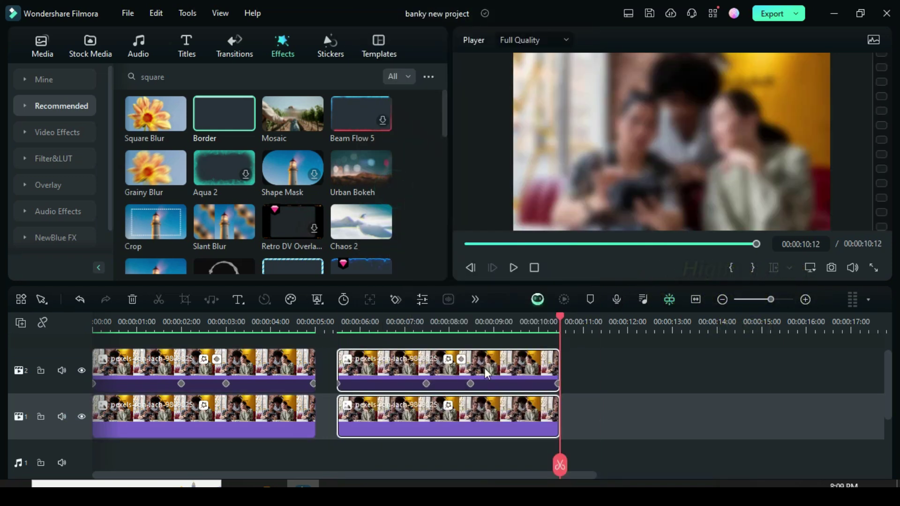
- Set the scale to 60% at the first keyframe of the pasted track 2 picture
drag(558, 318, 334, 366)
double_click(352, 376)
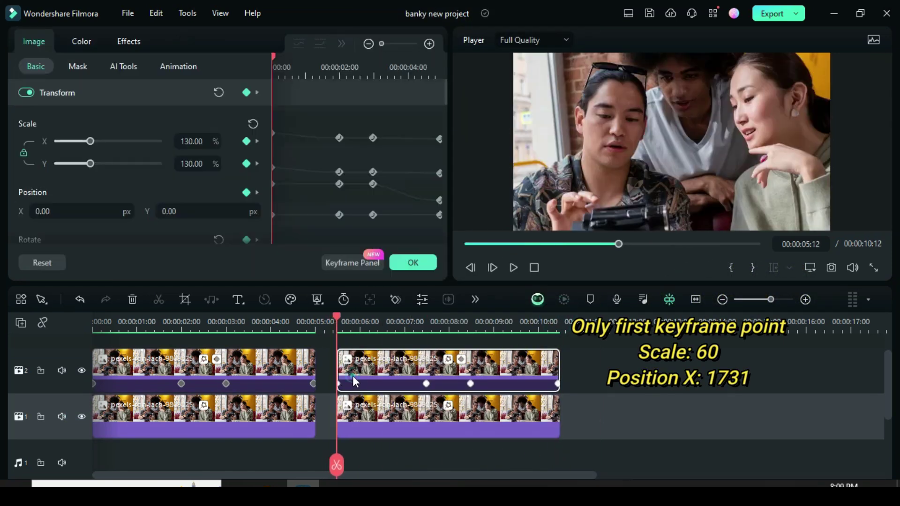
click(337, 384)
click(331, 262)
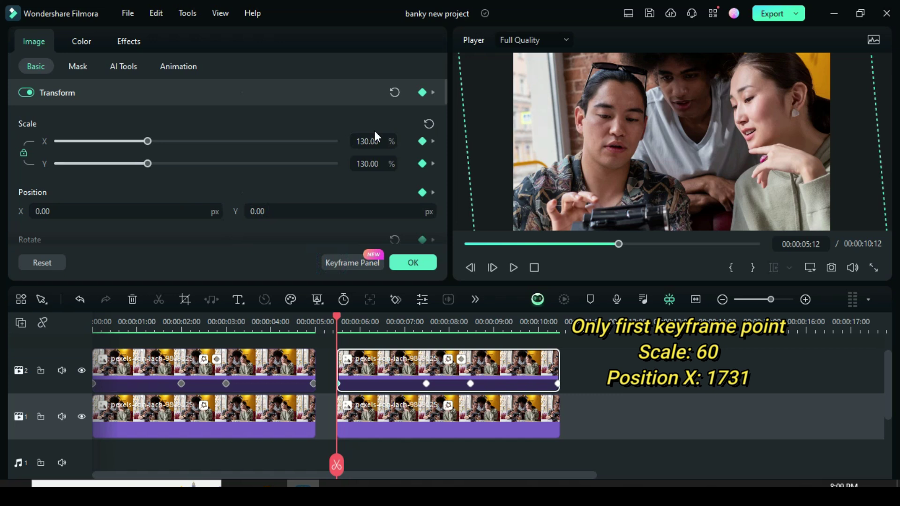
text(60)
click(300, 122)
drag(444, 87, 445, 92)
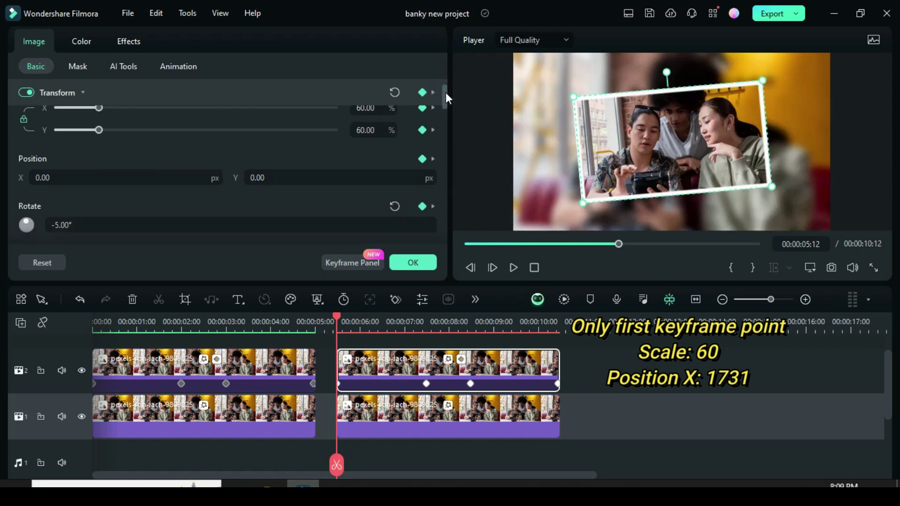
- Set the position X of that first keyframe to 1731 px and confirm the transform settings
click(47, 177)
text(17)
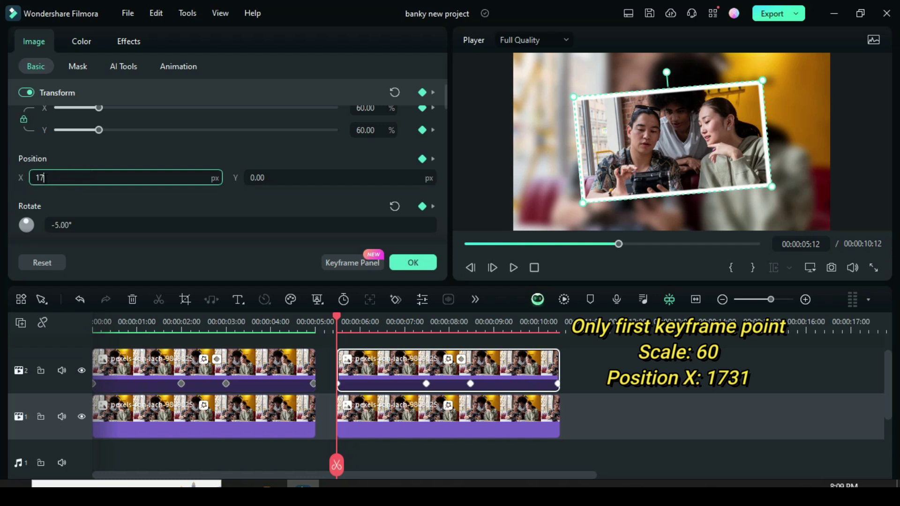
text(31)
key(Return)
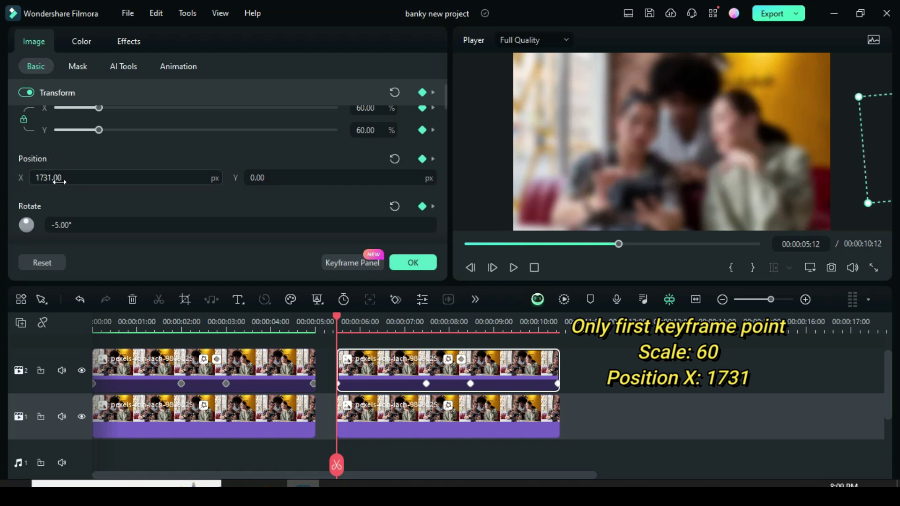
click(412, 262)
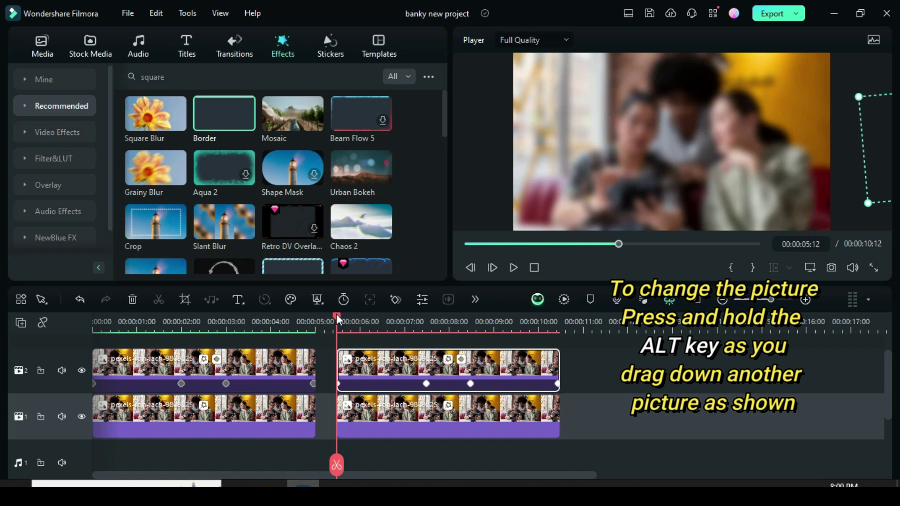
- Replace the picture in both clips of the second slide with the second image in the project media, keeping the effects and keyframes
drag(336, 315, 333, 316)
click(36, 59)
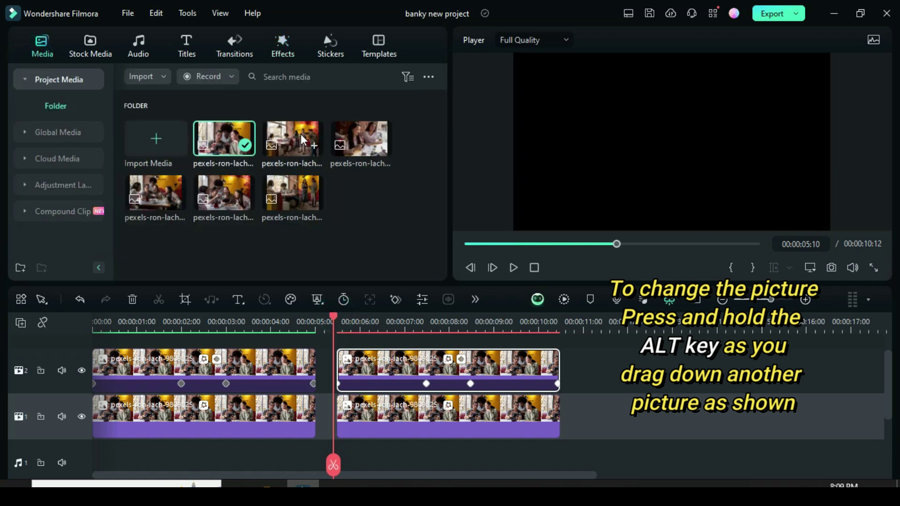
drag(294, 131, 410, 431)
- Render the timeline and play back the second slide, then return the playhead to its beginning
drag(333, 316, 329, 317)
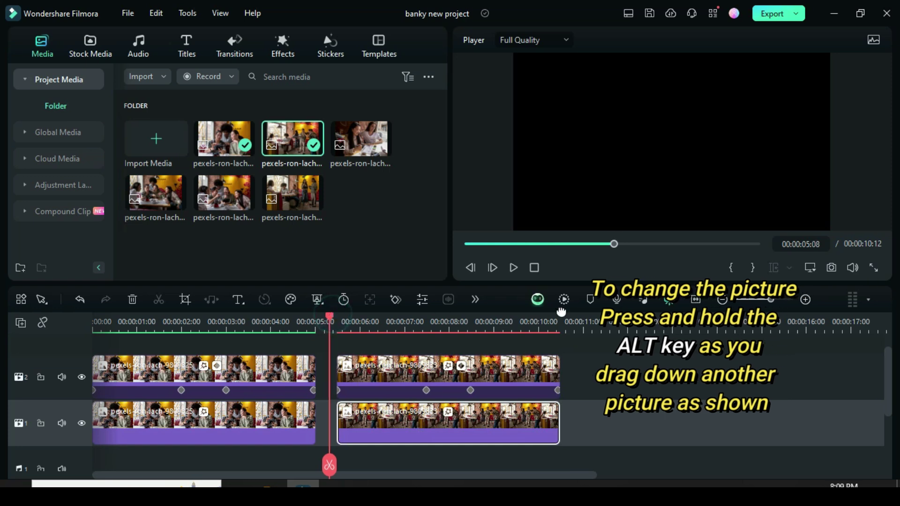
key(Return)
click(512, 268)
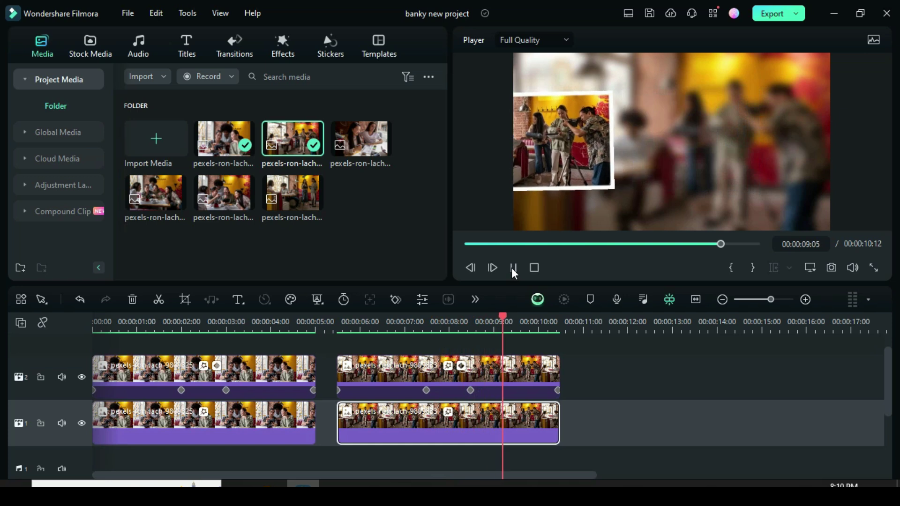
drag(554, 317, 340, 388)
- Copy both clips of the second slide and paste them at about 11:03, after a small gap
drag(299, 474, 332, 474)
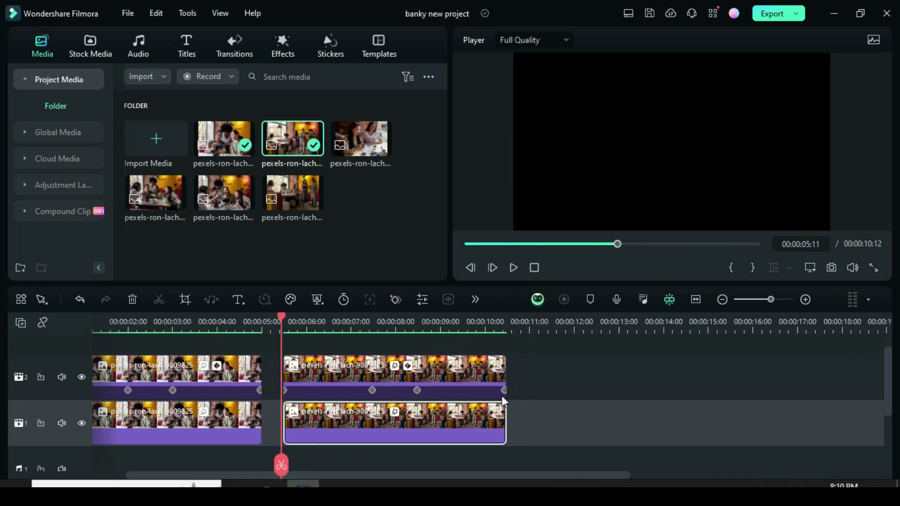
drag(550, 423, 437, 368)
right_click(437, 367)
click(474, 175)
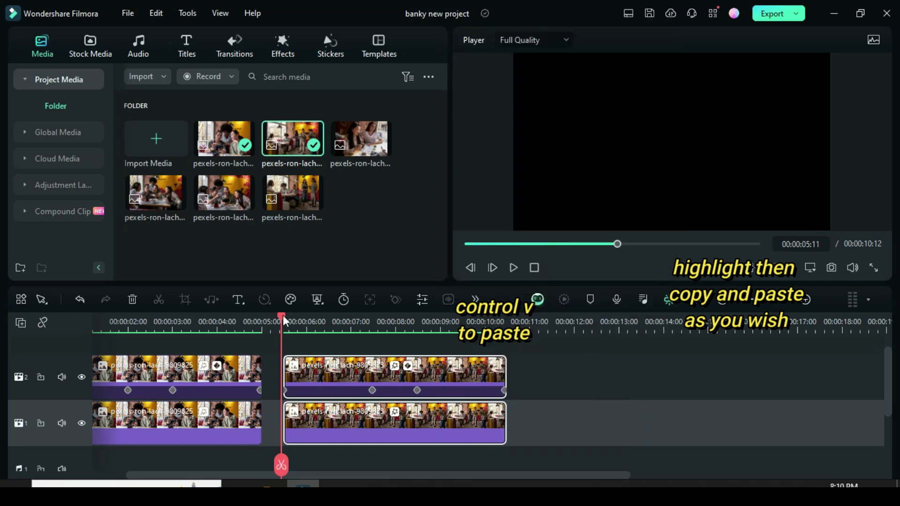
drag(282, 315, 535, 363)
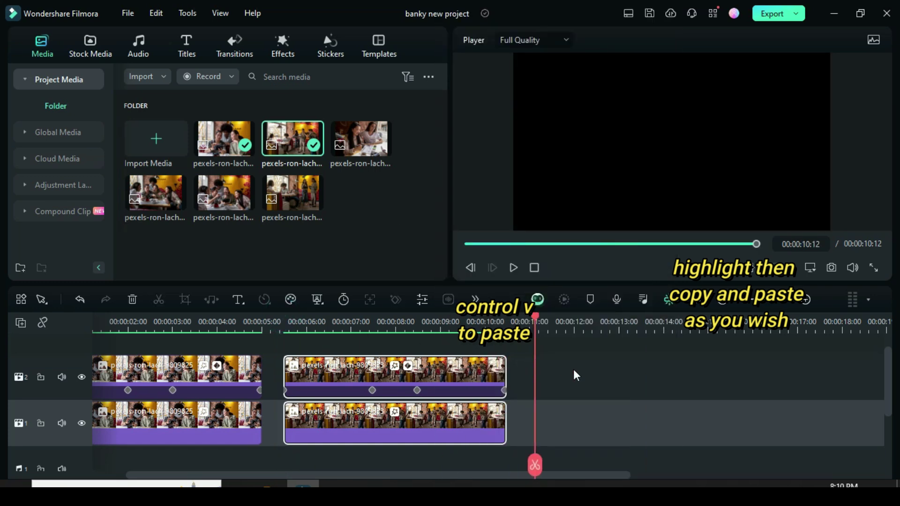
key(ctrl+v)
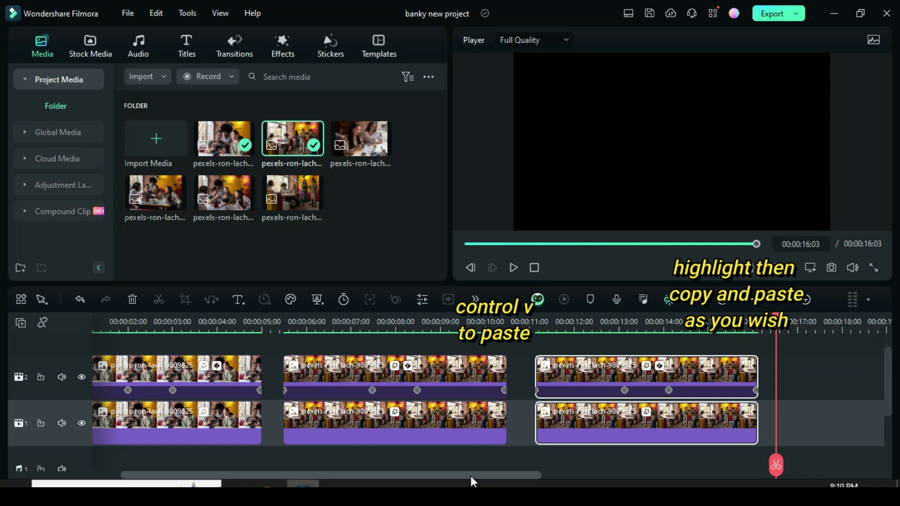
- Paste three more copies of the slide at about 16:13, 22:05 and 28:02, leaving small gaps between them
drag(471, 476, 557, 475)
key(ctrl+v)
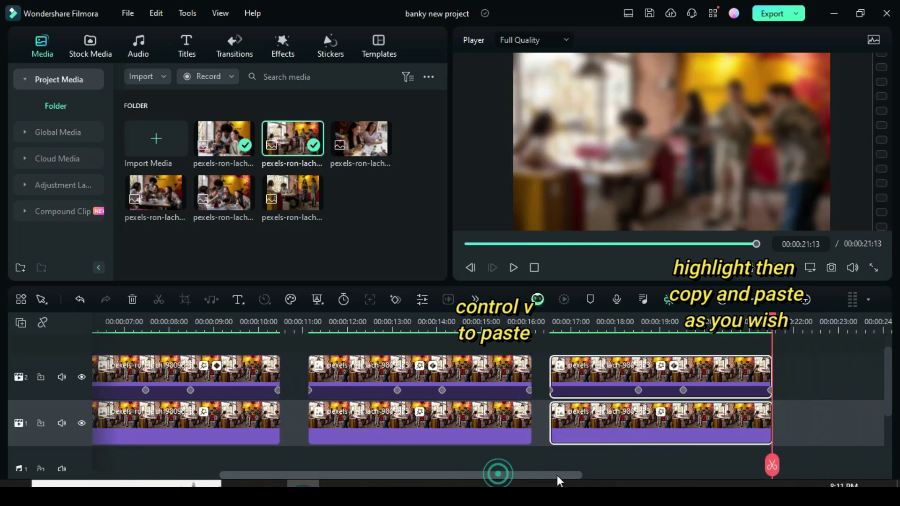
drag(656, 322, 562, 322)
drag(509, 319, 524, 328)
key(ctrl+v)
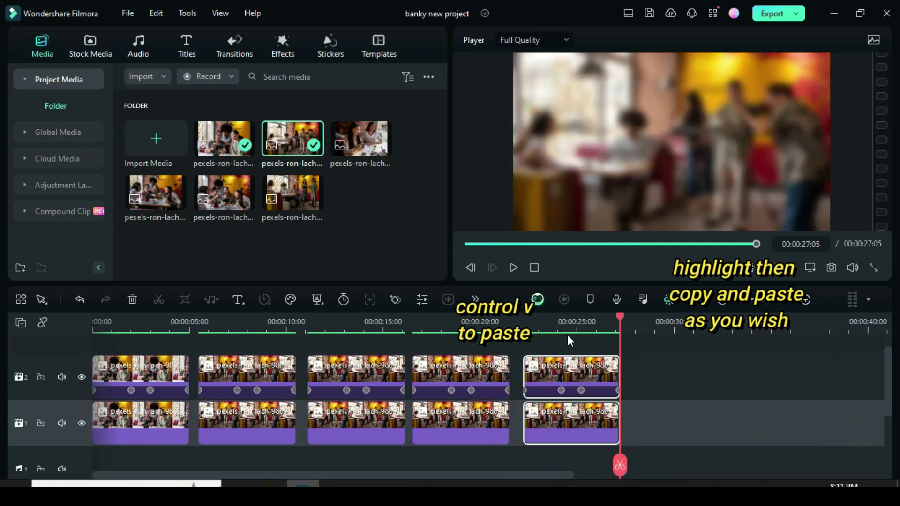
click(627, 317)
key(ctrl+v)
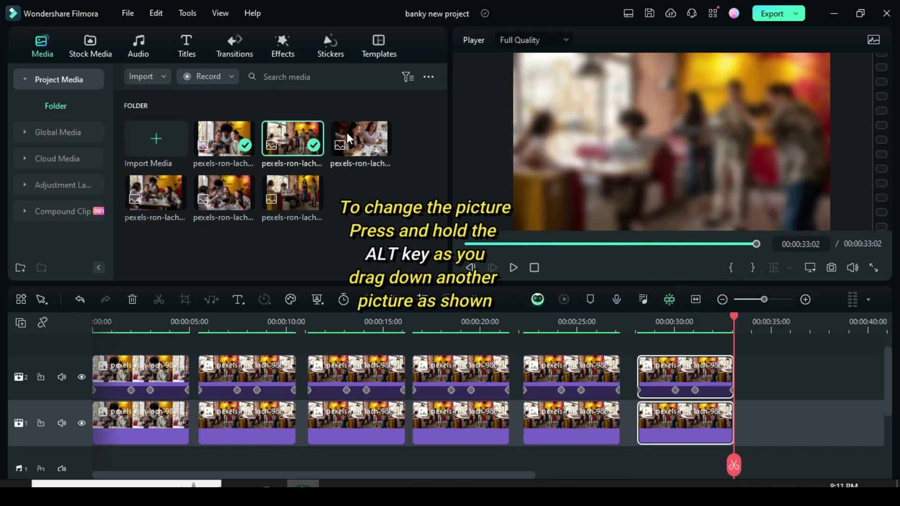
- Replace the pictures on both tracks of the third to sixth slides with the four remaining project images, in media order
drag(348, 139, 355, 425)
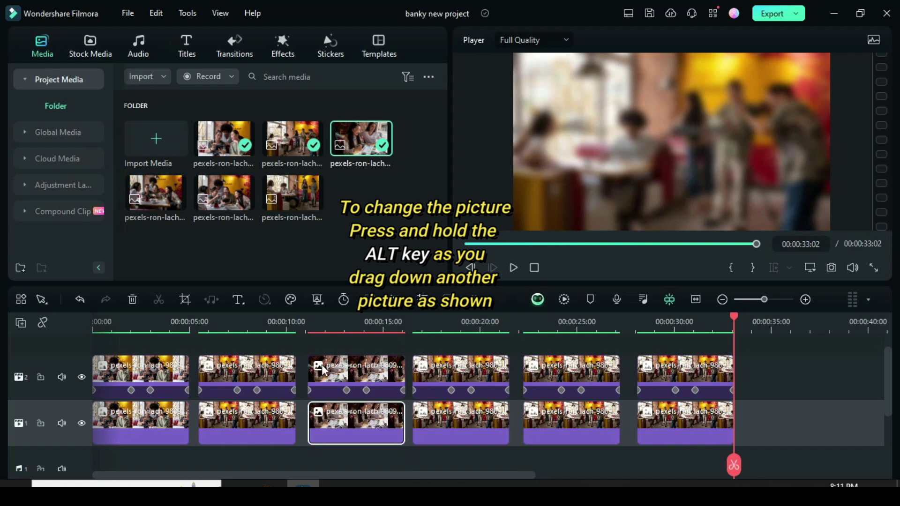
drag(156, 192, 440, 375)
drag(153, 188, 443, 418)
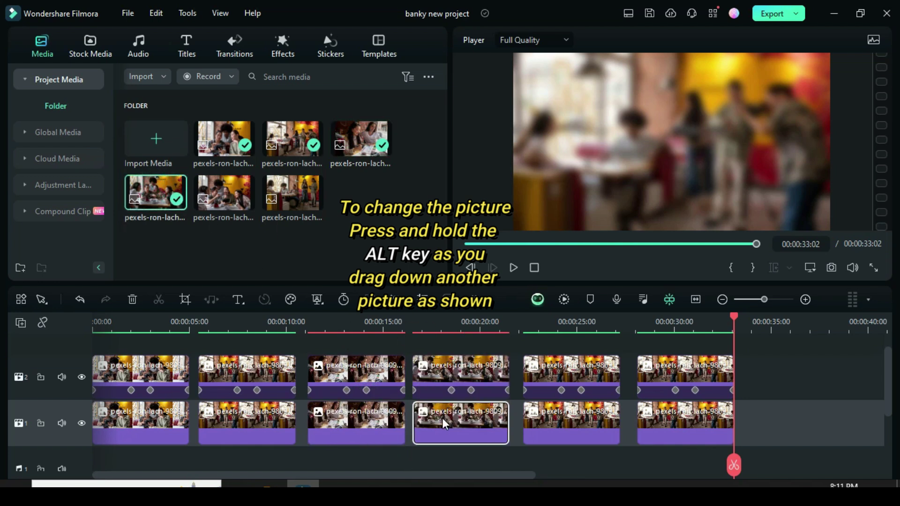
drag(227, 187, 572, 430)
drag(295, 192, 679, 427)
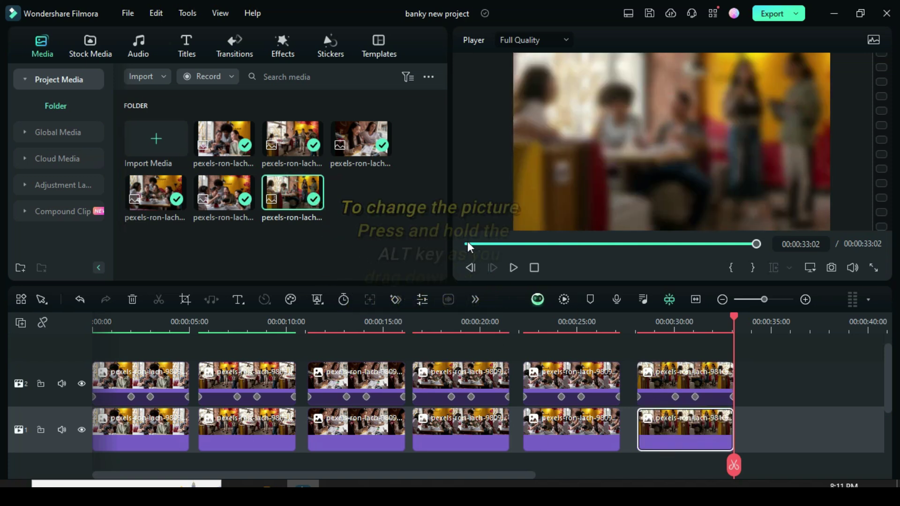
- Combine the first slide's two stacked clips into a compound clip, accepting the default name
click(468, 241)
drag(122, 345, 154, 443)
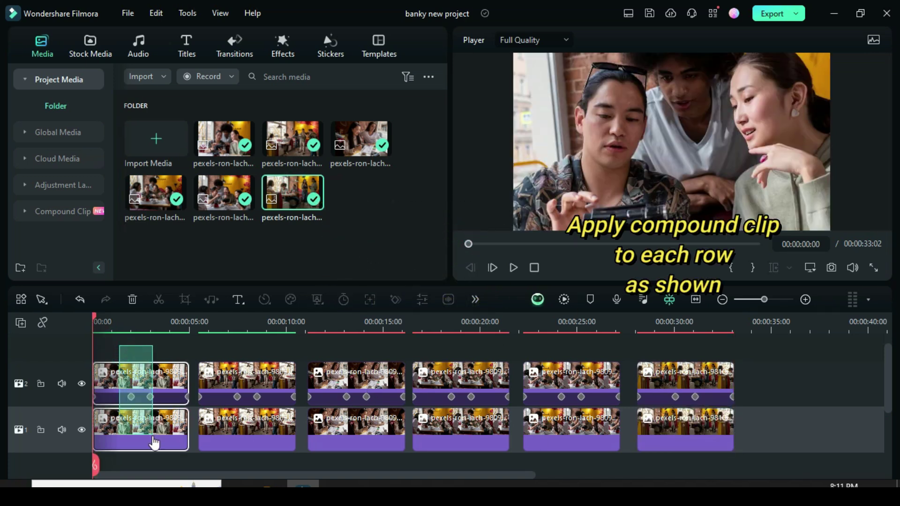
right_click(133, 381)
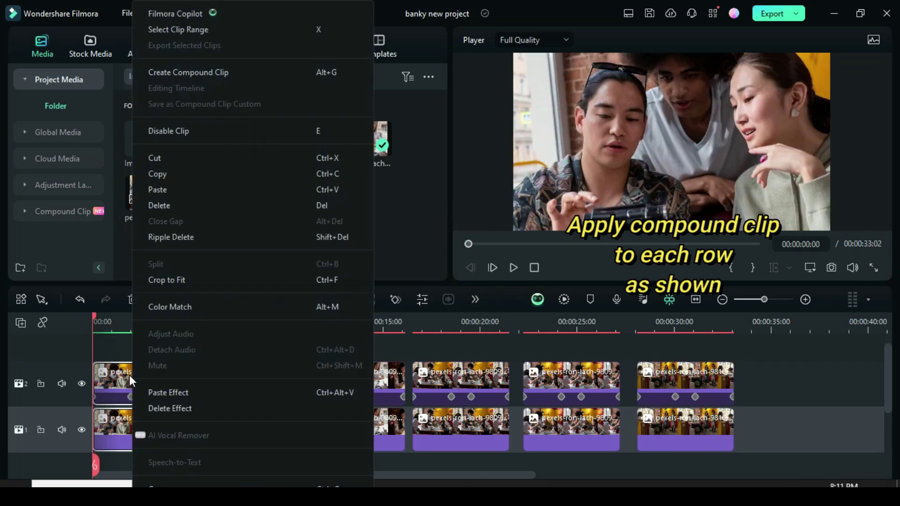
click(173, 77)
click(514, 259)
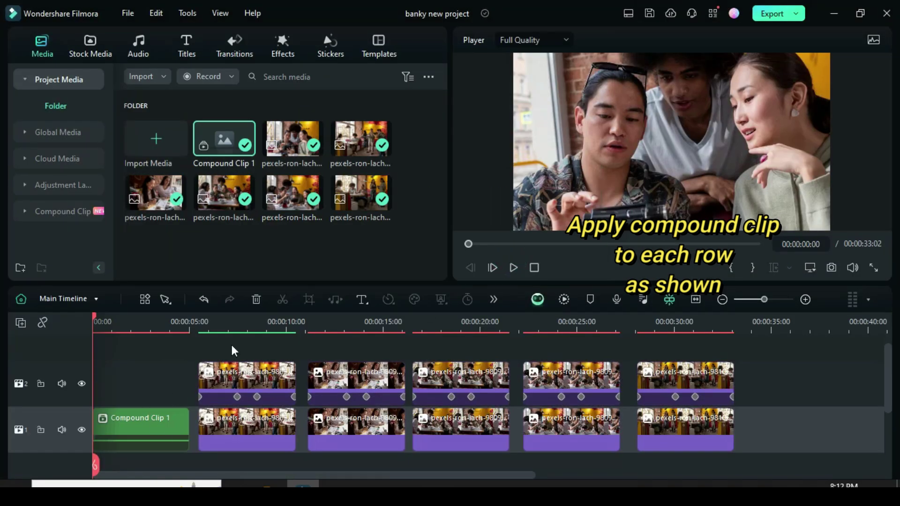
- Combine the second slide's two stacked clips into a compound clip, accepting the default name
drag(232, 347, 268, 437)
right_click(262, 380)
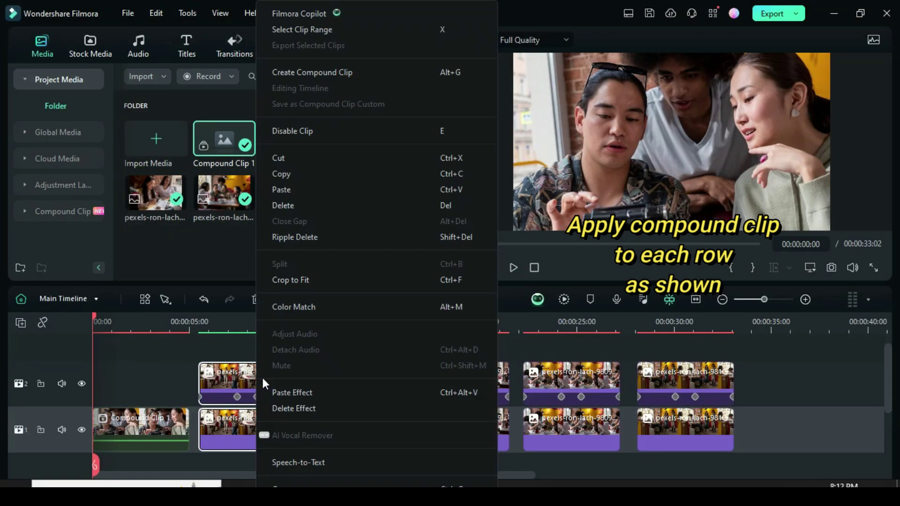
click(305, 73)
key(Return)
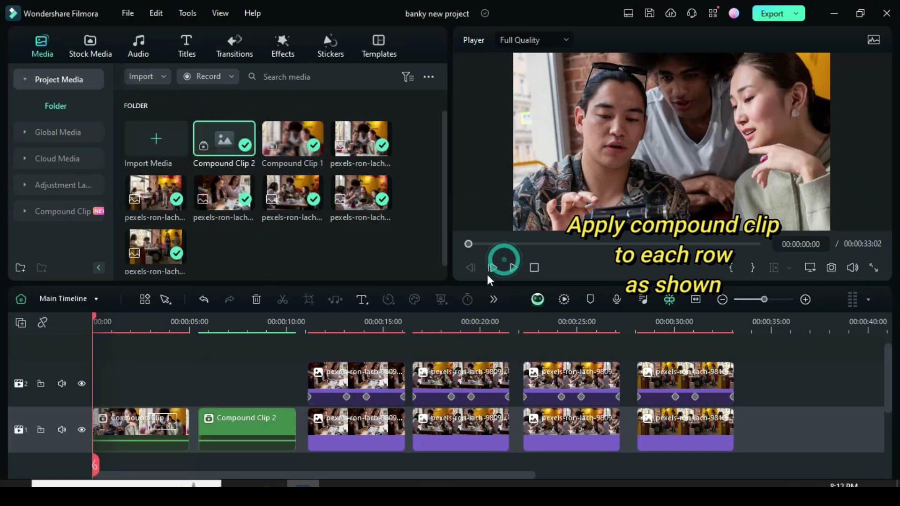
- Combine the third and fourth slides' stacked clips into separate compound clips, accepting the default names
drag(340, 347, 383, 449)
right_click(367, 436)
click(419, 73)
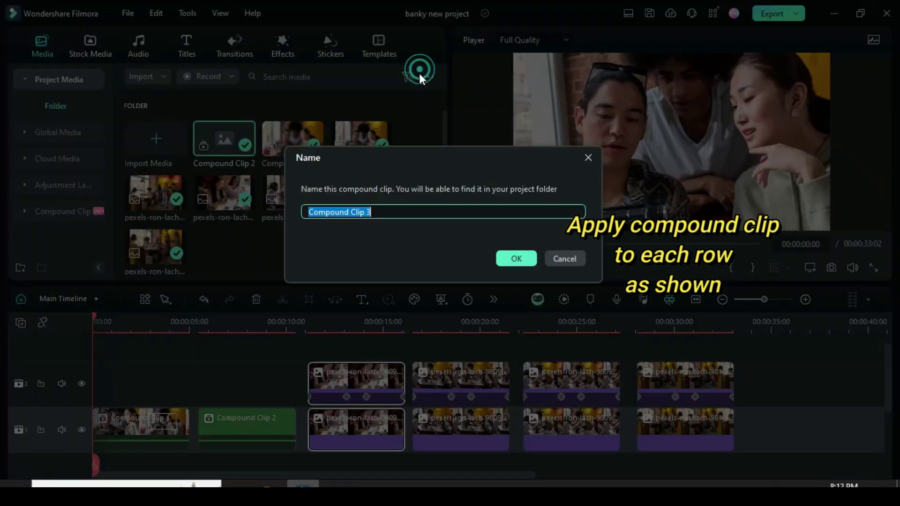
click(499, 259)
drag(449, 350, 460, 381)
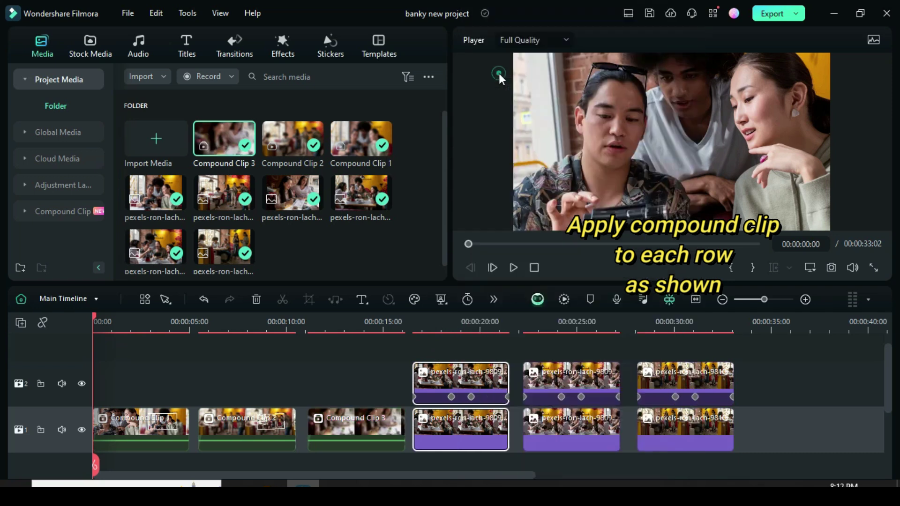
click(514, 262)
- Combine the fifth and sixth slides' stacked clips into separate compound clips, accepting the default names
drag(547, 345, 586, 434)
right_click(589, 431)
click(624, 72)
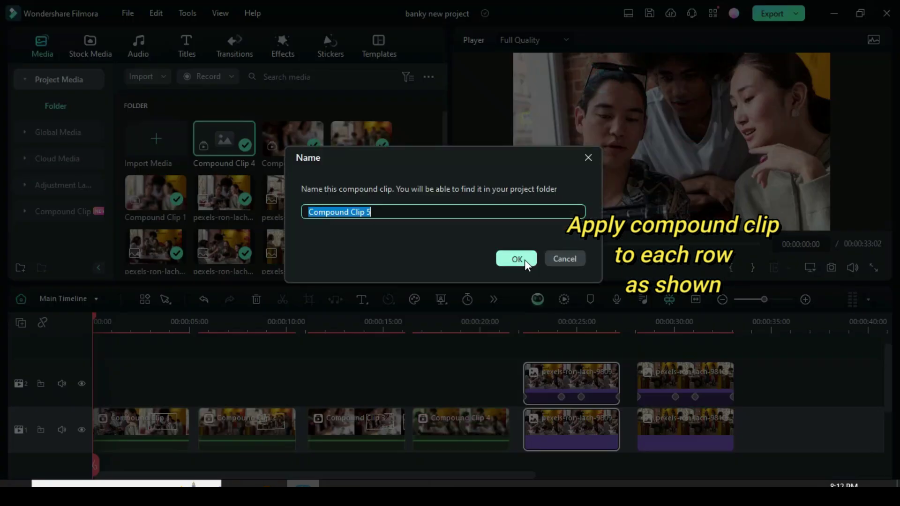
click(516, 258)
drag(634, 345, 665, 436)
right_click(649, 388)
click(746, 70)
click(516, 258)
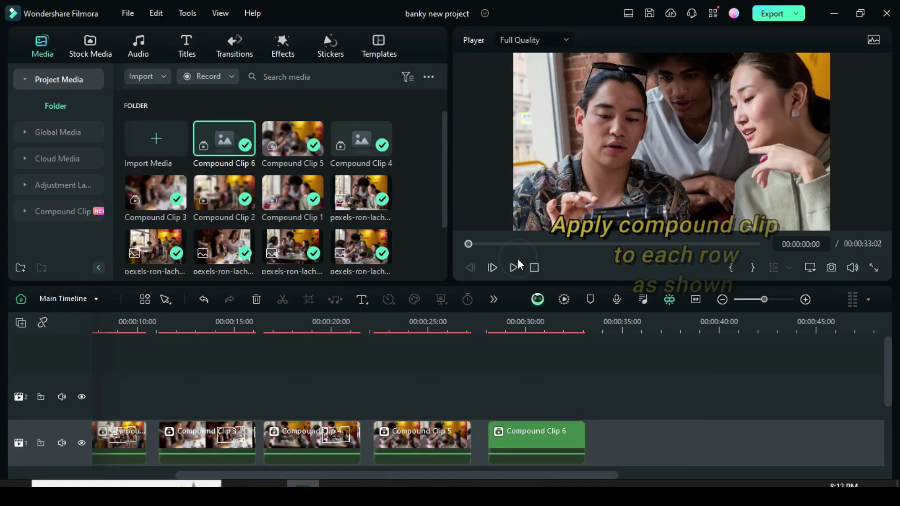
- Add five more empty video tracks above the existing two
drag(387, 474, 305, 474)
scroll(302, 382, down, 1)
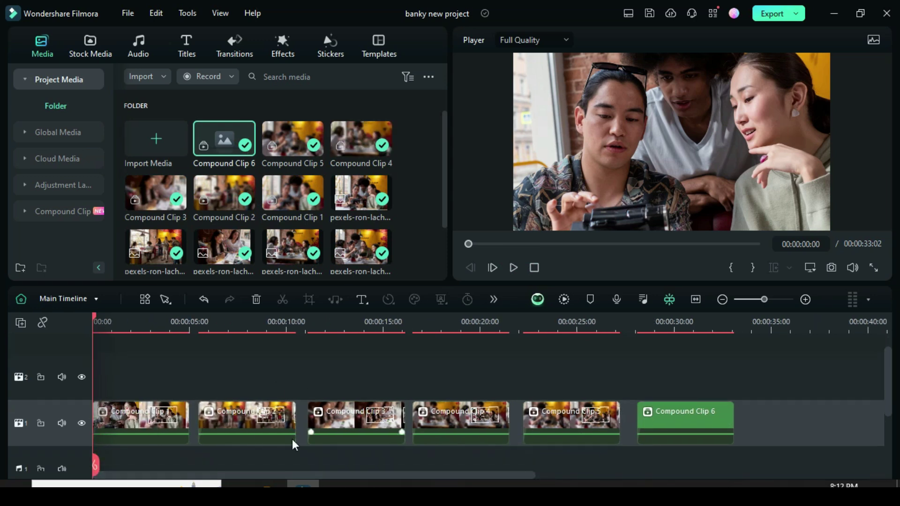
click(21, 323)
click(29, 344)
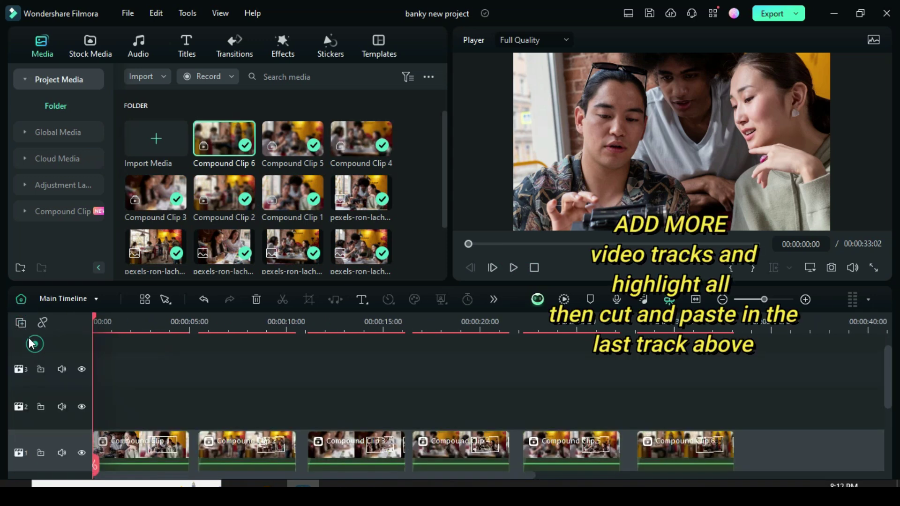
click(20, 322)
click(29, 344)
click(27, 338)
click(28, 339)
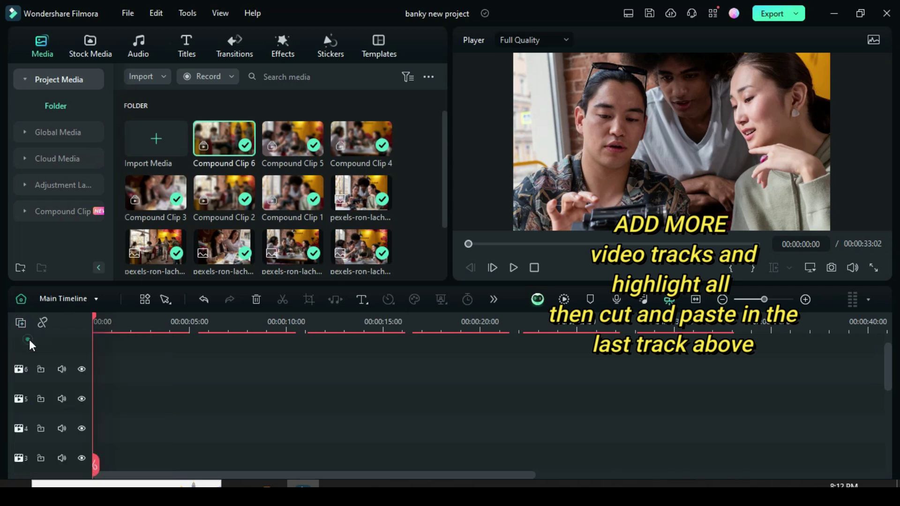
click(21, 323)
- Cut all six compound clips from video track 1 and paste them at the start of video track 7
mouse_move(138, 426)
click(193, 442)
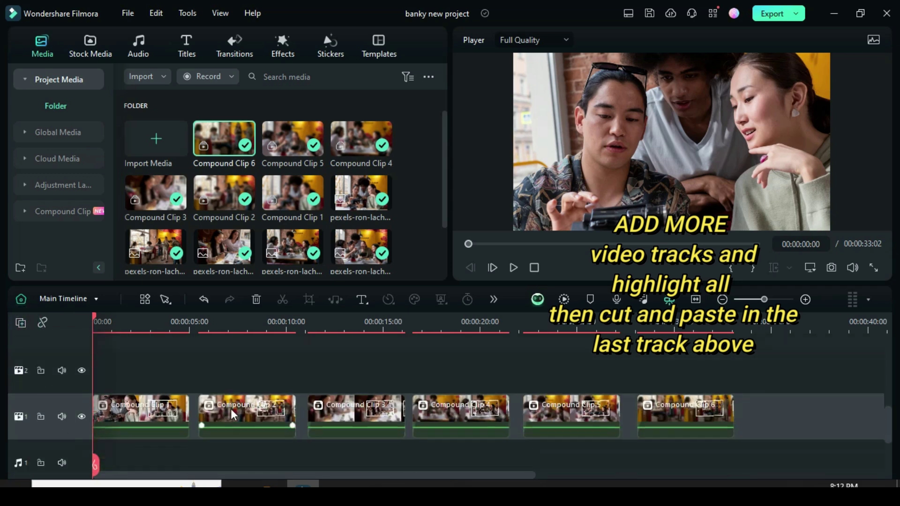
drag(142, 375, 699, 418)
right_click(477, 404)
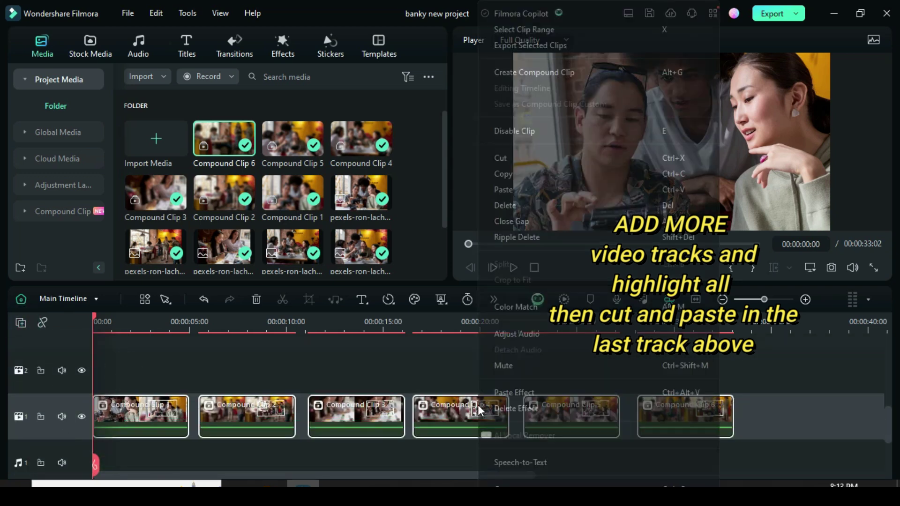
click(504, 157)
scroll(120, 363, up, 5)
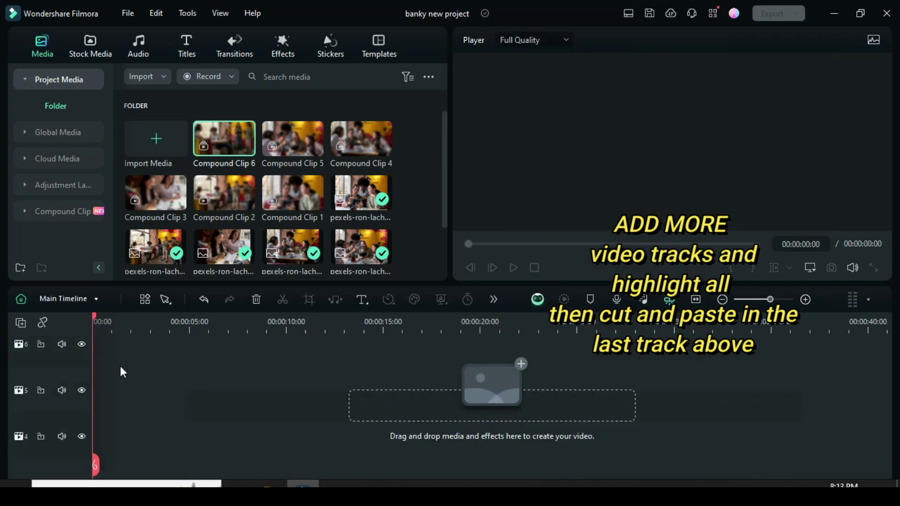
click(68, 368)
right_click(108, 371)
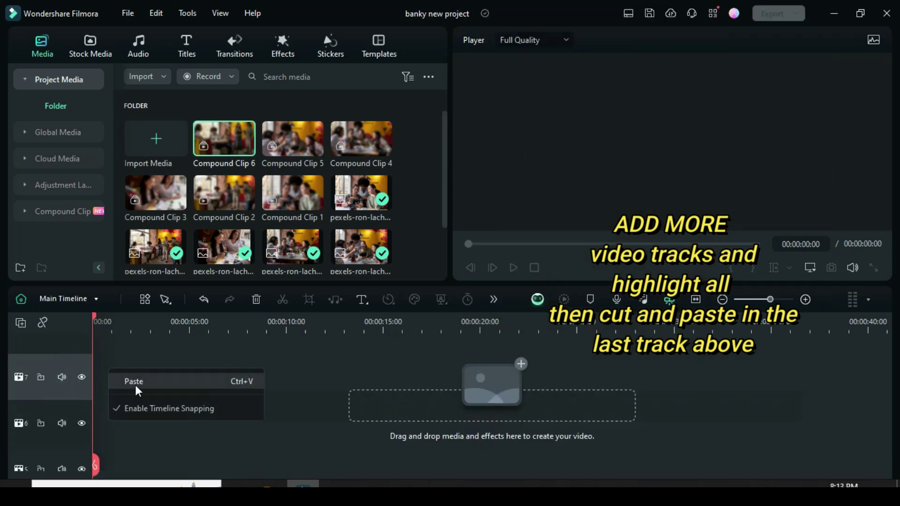
click(135, 384)
- Place Compound Clips 2, 3 and 4 at the timeline start on video tracks 6, 5 and 4 respectively
drag(237, 373, 131, 418)
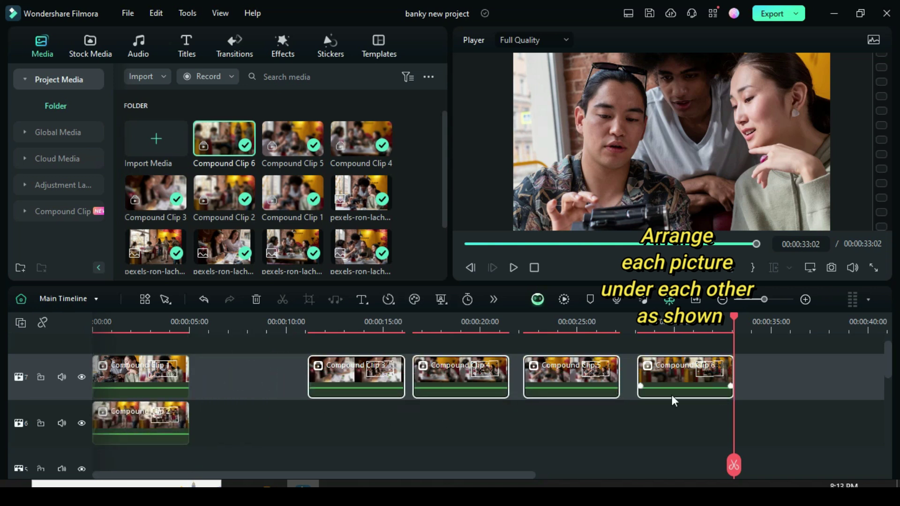
drag(317, 391, 124, 407)
scroll(357, 398, up, 1)
drag(370, 398, 642, 422)
drag(434, 413, 305, 458)
scroll(305, 440, down, 2)
drag(301, 375, 103, 440)
- Place Compound Clips 5 and 6 at the timeline start on video tracks 3 and 2 respectively
drag(343, 367, 529, 389)
drag(437, 386, 280, 432)
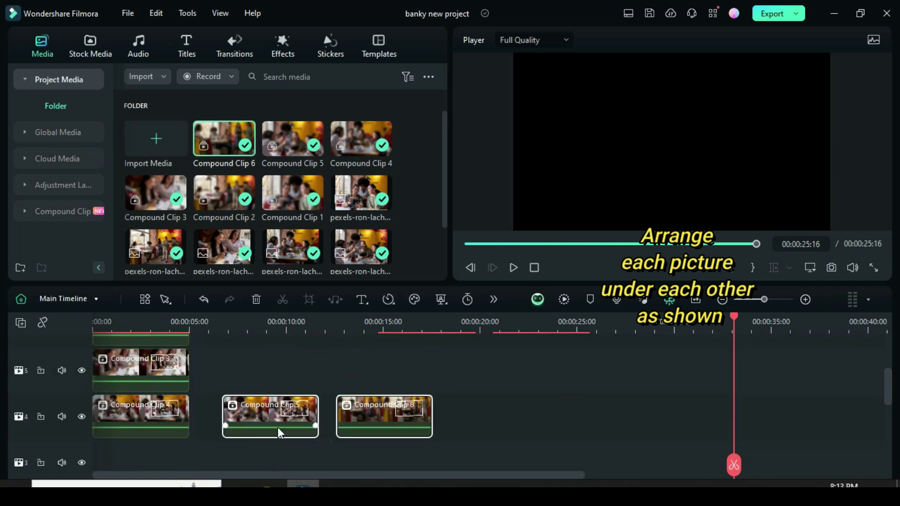
scroll(277, 412, down, 2)
drag(263, 350, 135, 406)
drag(375, 349, 132, 448)
- Split all six stacked compound clips at 00:00:02:12
drag(167, 321, 202, 322)
drag(528, 474, 122, 478)
drag(172, 321, 234, 321)
scroll(169, 437, up, 4)
scroll(165, 429, down, 1)
scroll(162, 426, up, 1)
key(Home)
scroll(181, 410, down, 4)
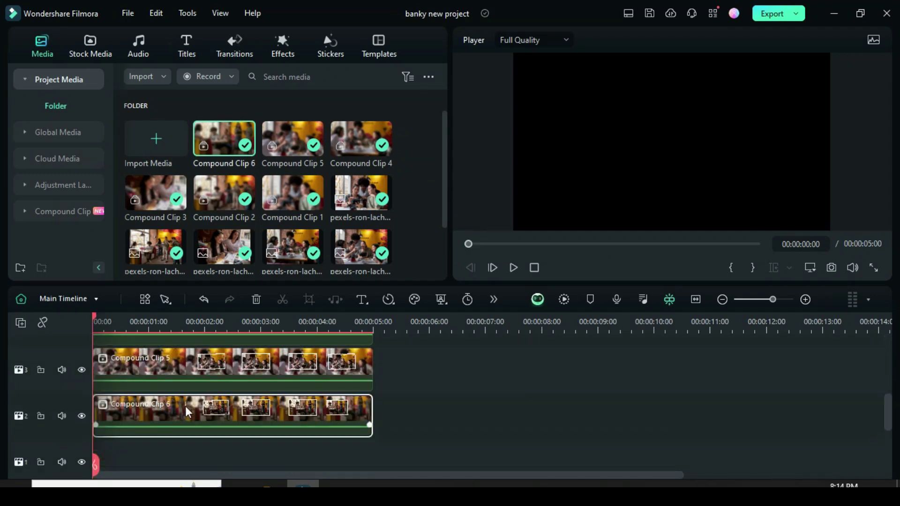
scroll(211, 384, up, 4)
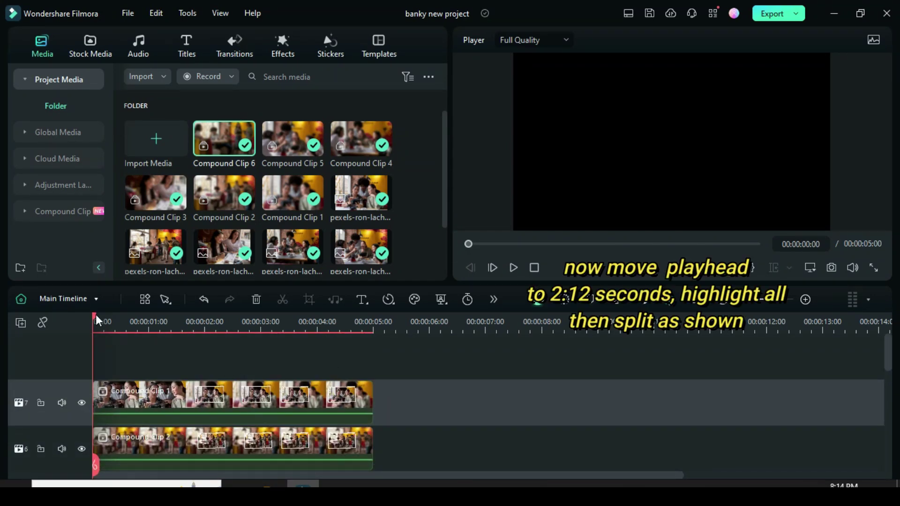
drag(95, 315, 180, 323)
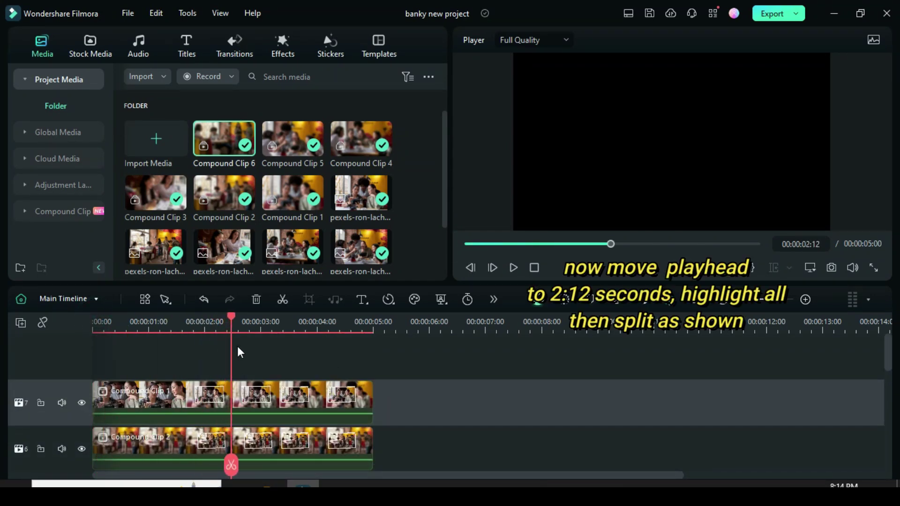
scroll(295, 382, down, 1)
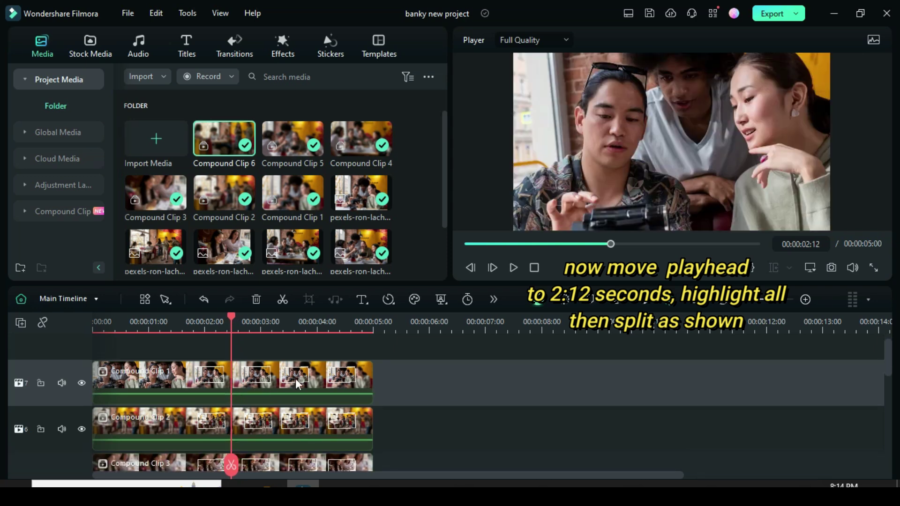
drag(193, 342, 421, 418)
scroll(267, 412, up, 3)
click(281, 300)
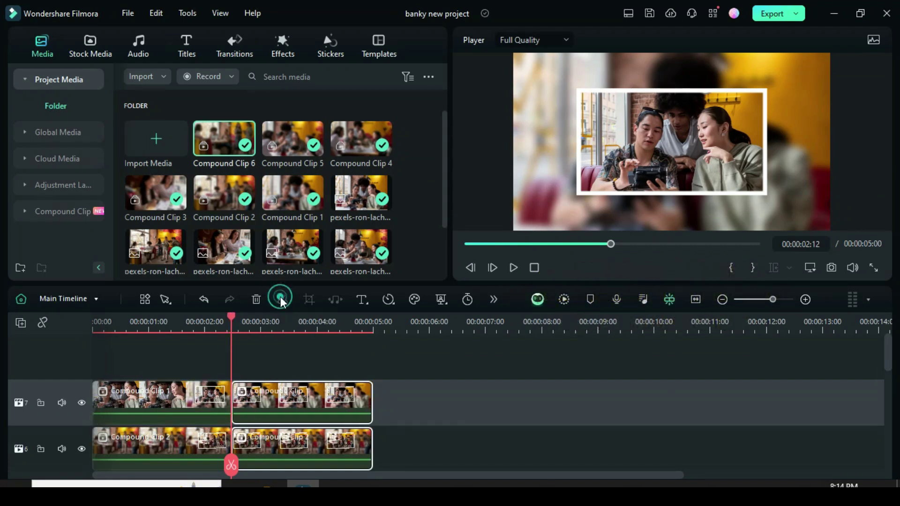
- Apply an inverted linear mask with a blur strength of 30% to the second half of Compound Clip 1
click(290, 398)
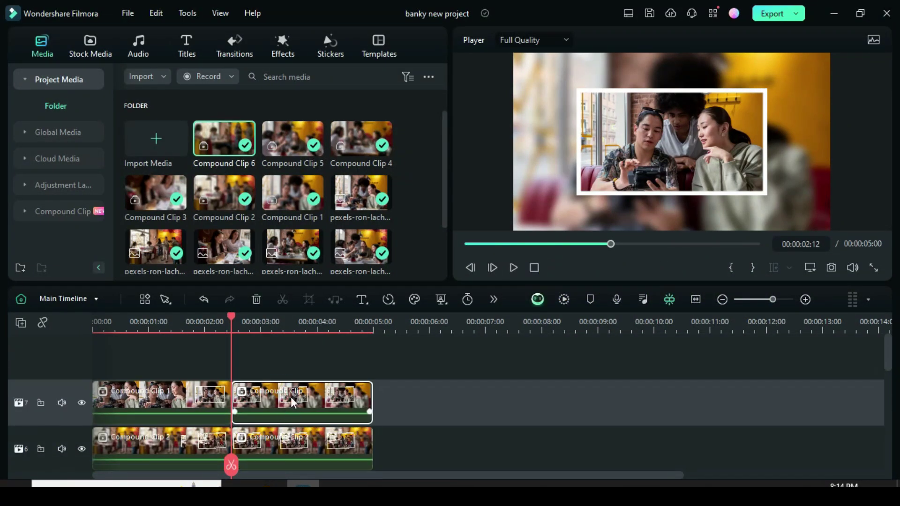
click(282, 399)
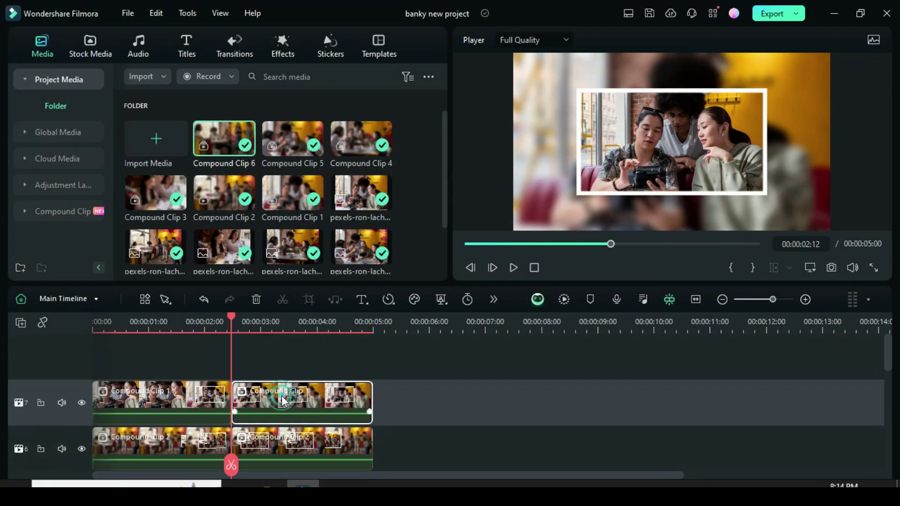
double_click(283, 399)
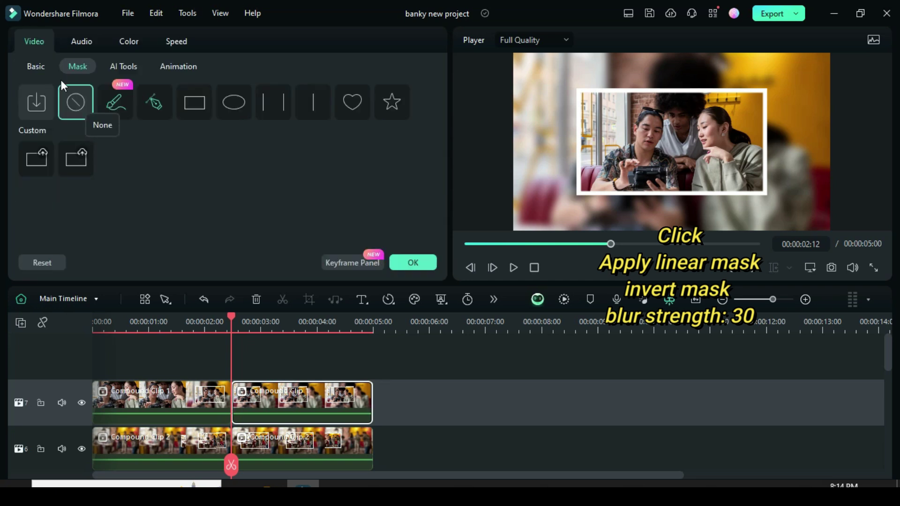
click(302, 101)
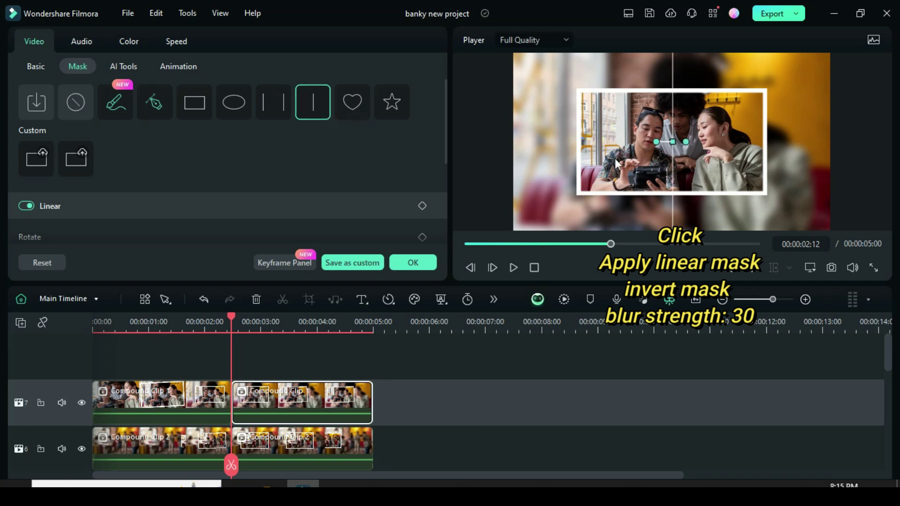
drag(446, 114, 446, 207)
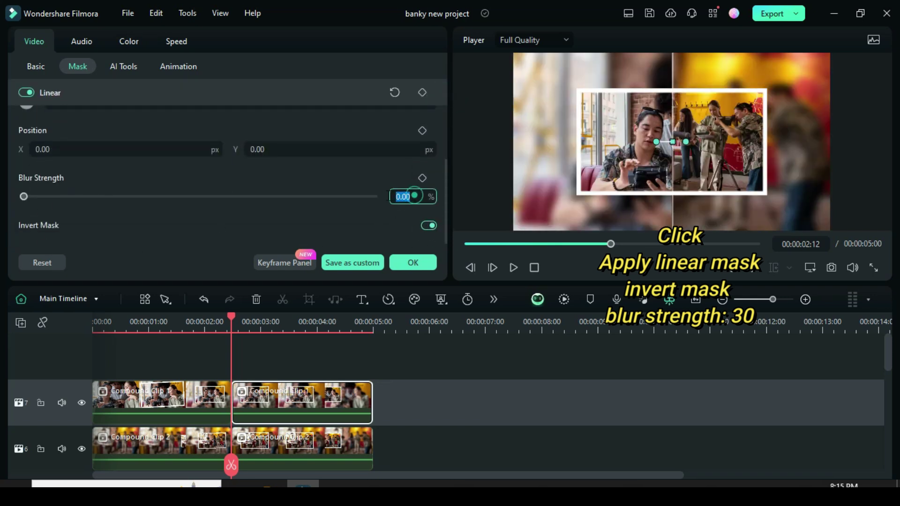
text(30)
key(Return)
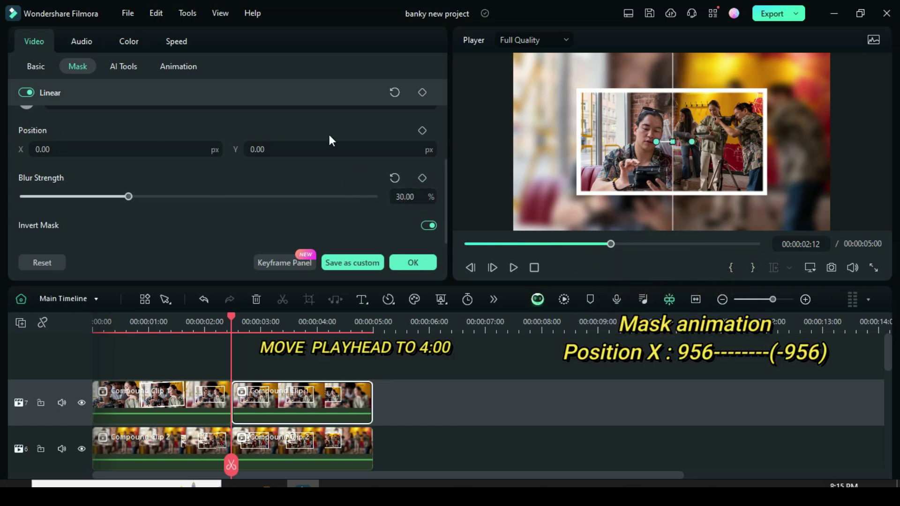
- Keyframe the mask's X position at 956 px at 00:00:02:12 and -956 px at 00:00:04:00
click(422, 130)
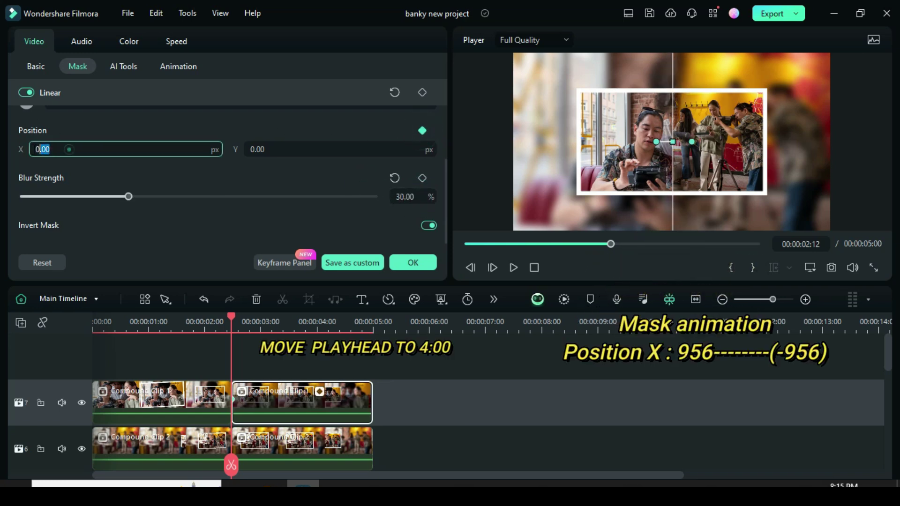
text(956)
key(Return)
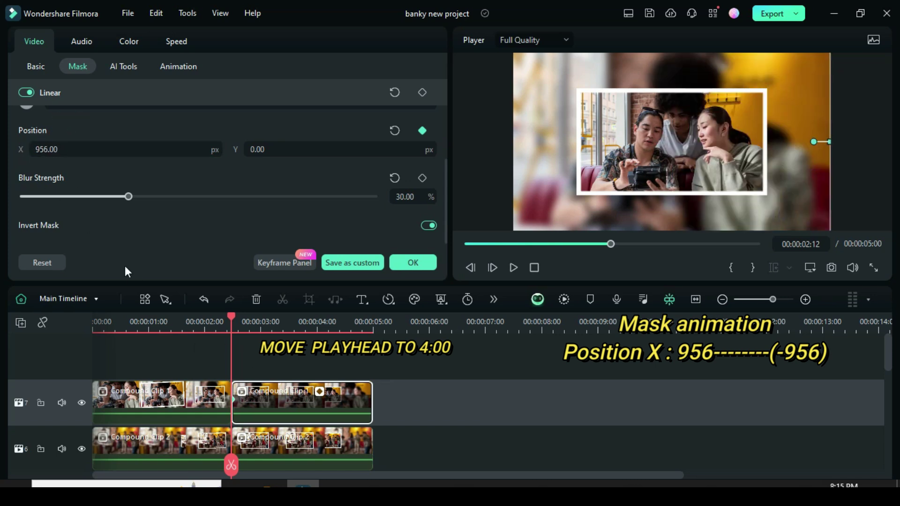
drag(230, 316, 317, 324)
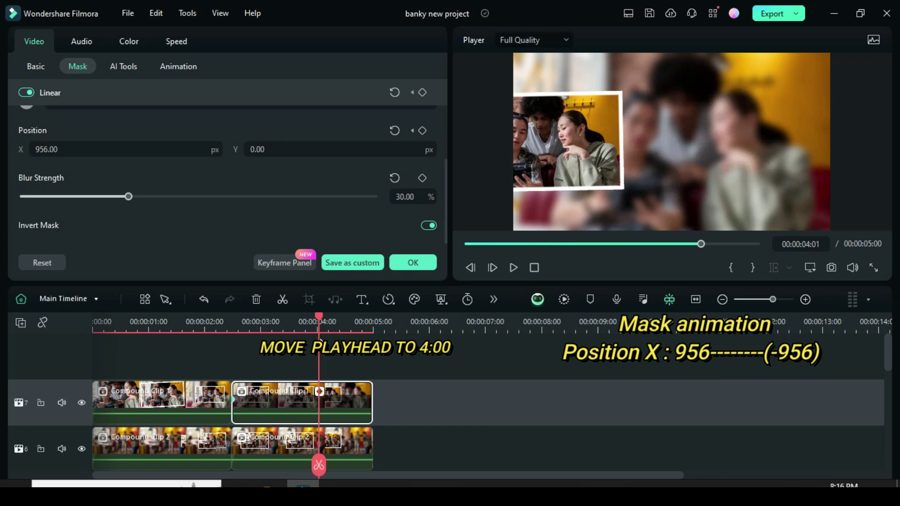
click(422, 130)
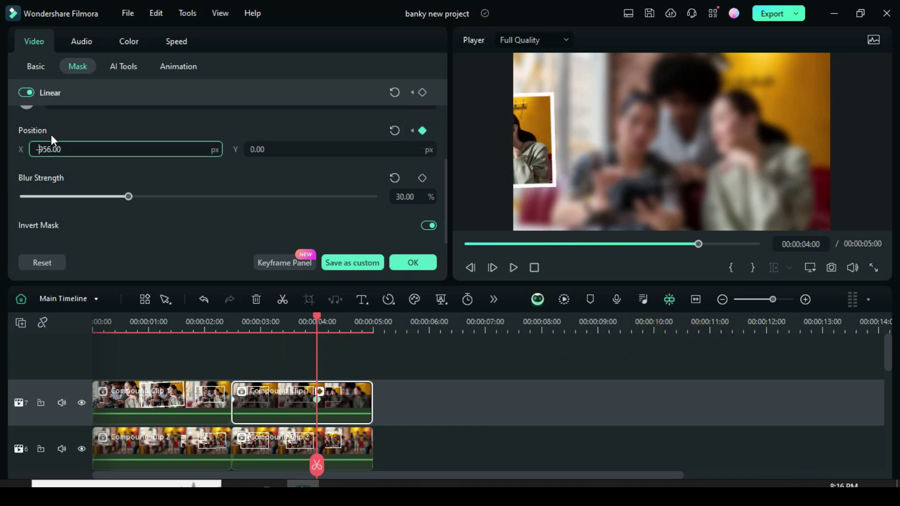
drag(38, 149, 56, 150)
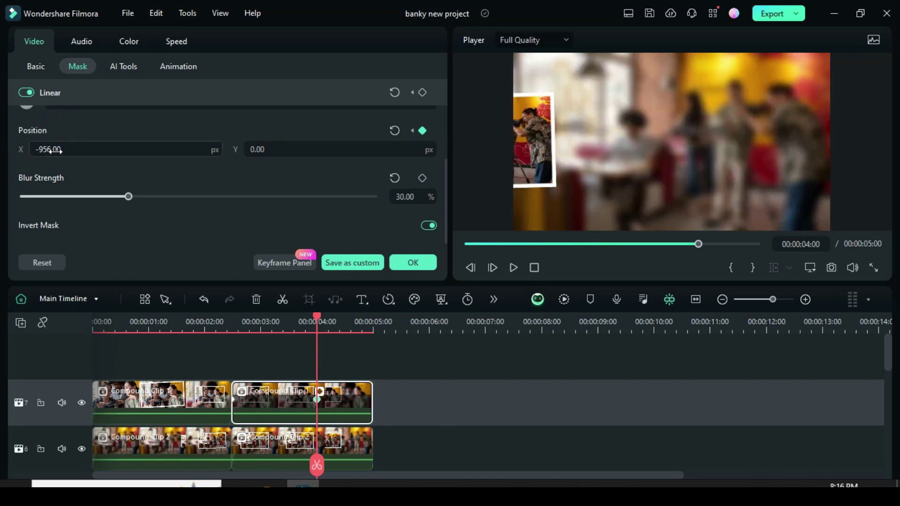
- Copy the effects of Compound Clip 1's masked second half
drag(322, 316, 230, 331)
scroll(293, 375, down, 1)
right_click(293, 371)
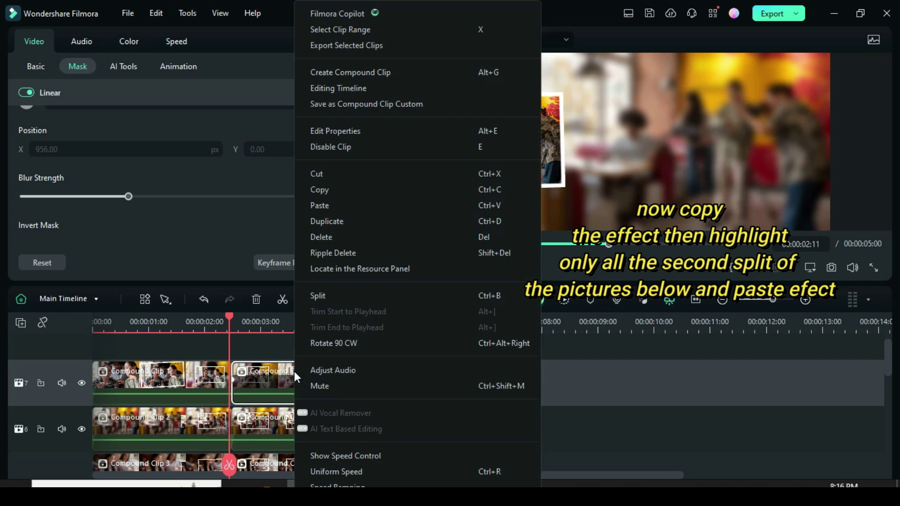
scroll(368, 356, down, 3)
scroll(323, 381, up, 5)
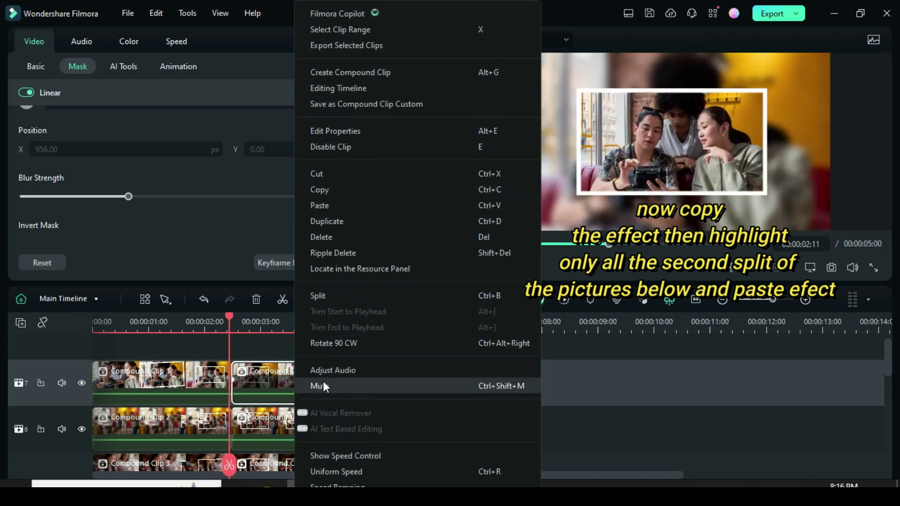
scroll(344, 387, down, 6)
click(336, 375)
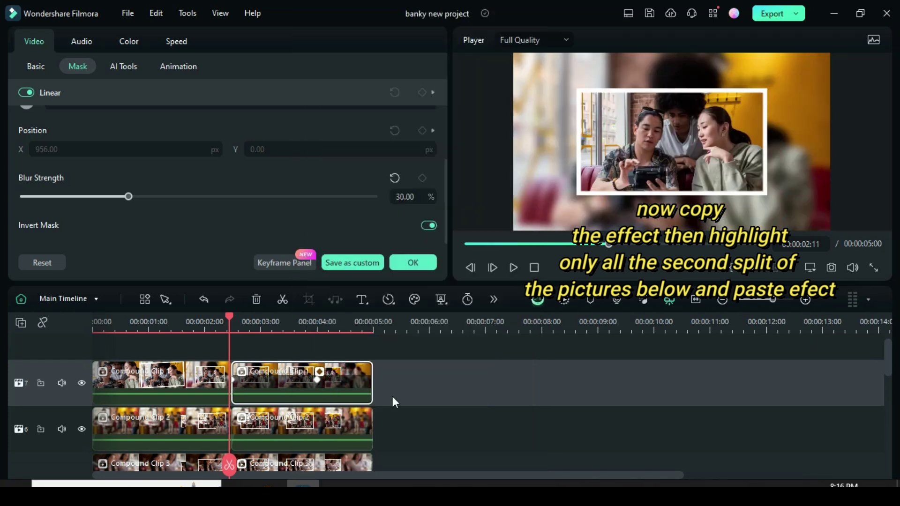
- Paste the copied effects onto the second halves of Compound Clips 2 to 6 together
scroll(394, 389, down, 1)
click(316, 387)
click(330, 387)
drag(405, 370, 301, 407)
scroll(303, 389, up, 1)
scroll(296, 375, up, 3)
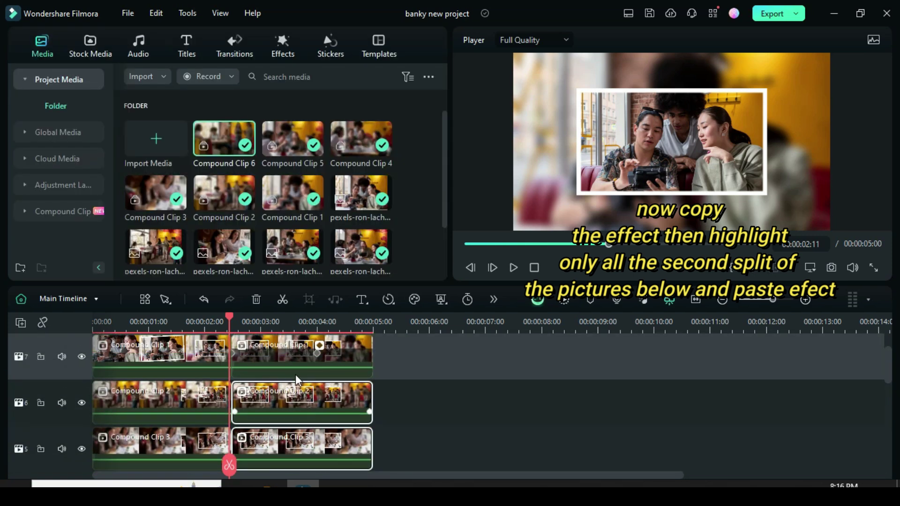
right_click(345, 375)
scroll(377, 373, down, 1)
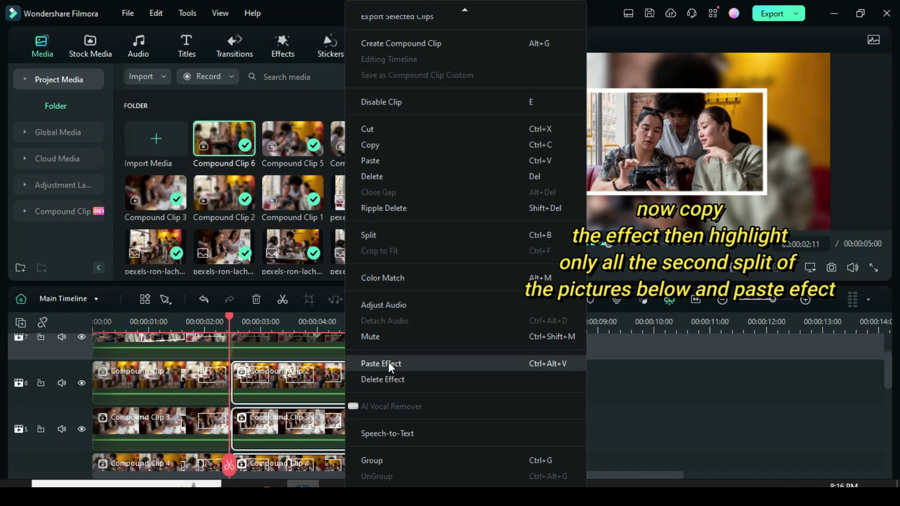
click(376, 362)
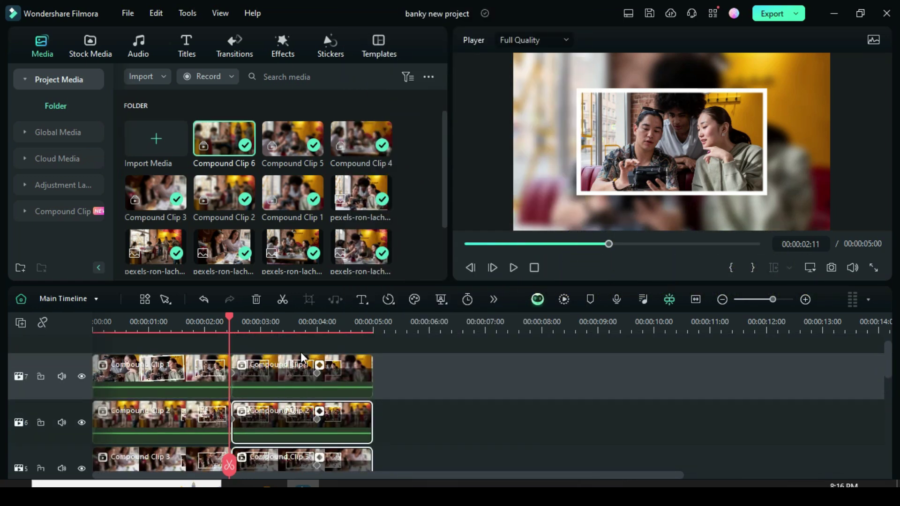
- Move both halves of Compound Clip 2 along their track so they start at Compound Clip 1's split at 00:00:02:12
scroll(295, 375, down, 4)
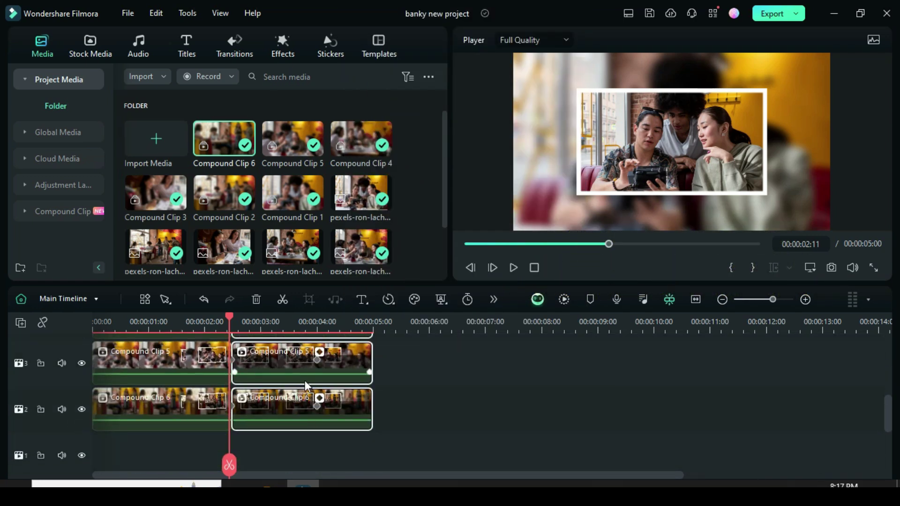
scroll(303, 378, up, 4)
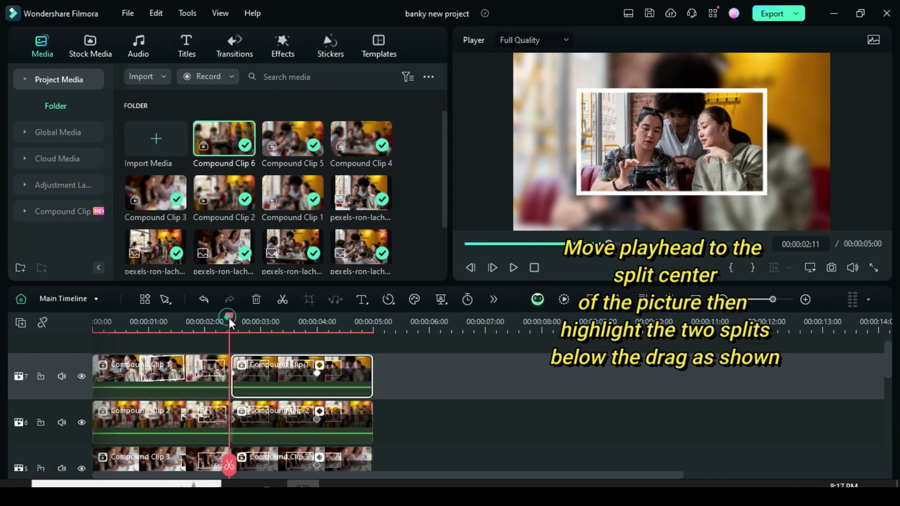
drag(228, 318, 231, 319)
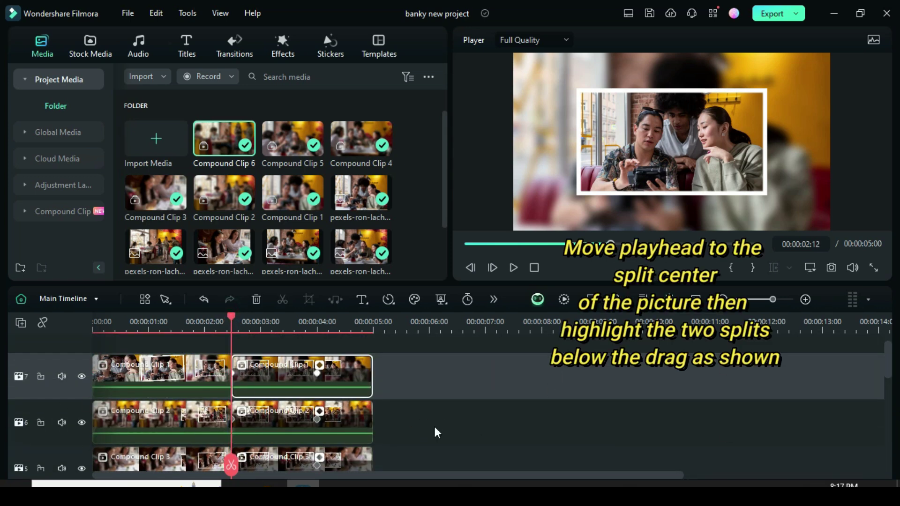
drag(139, 414, 271, 424)
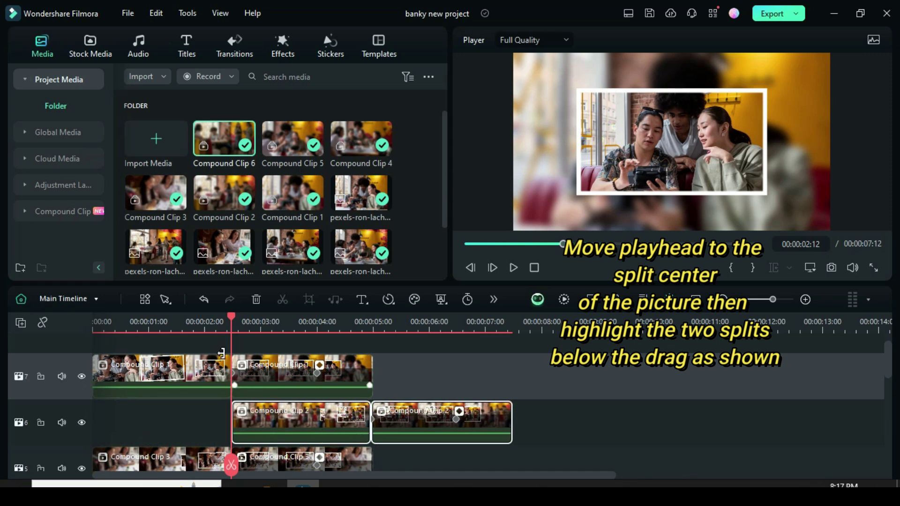
- Move both halves of Compound Clip 3 to start at Compound Clip 2's split at 00:00:04:24
drag(232, 317, 372, 350)
click(395, 430)
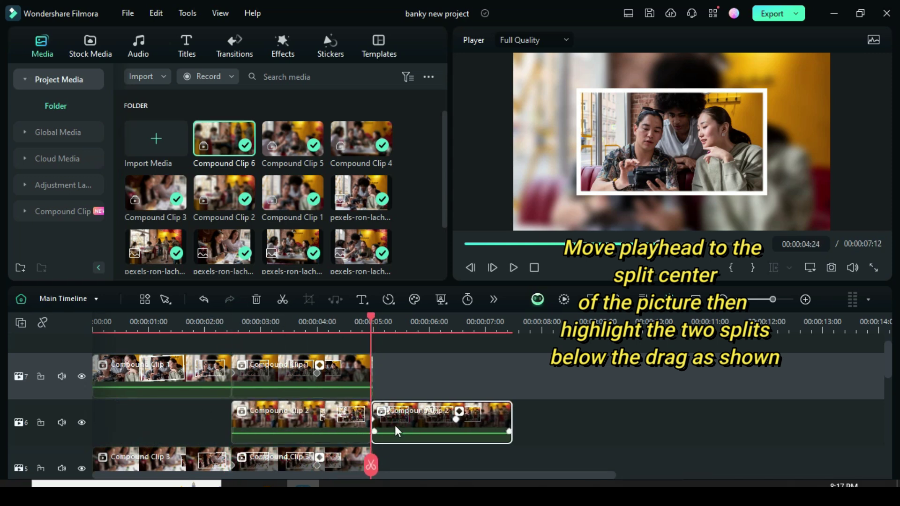
double_click(396, 418)
scroll(398, 407, down, 2)
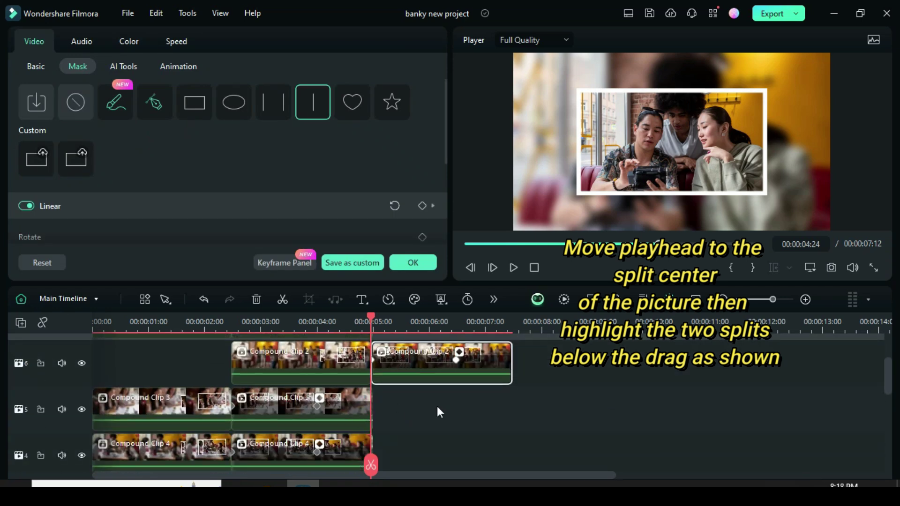
mouse_move(437, 406)
mouse_down()
mouse_move(171, 395)
mouse_move(200, 410)
mouse_move(437, 412)
mouse_up()
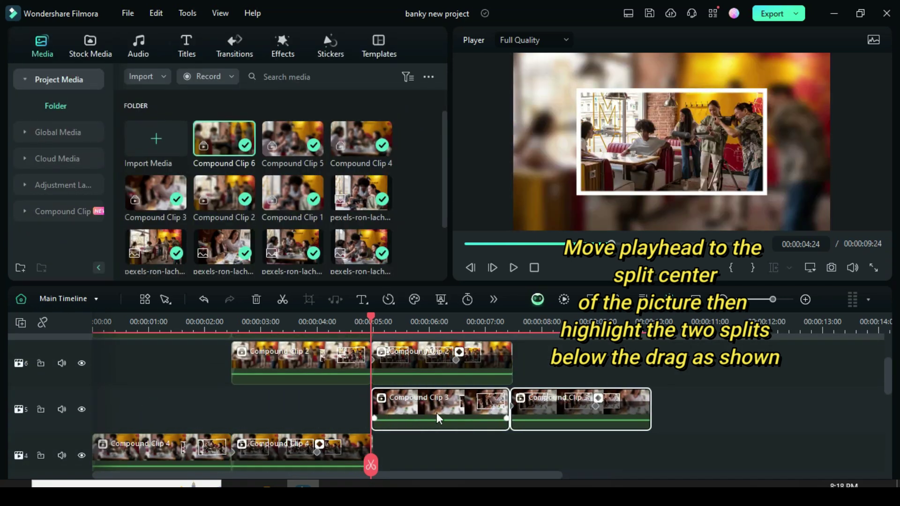
- Move both halves of Compound Clip 4 to start at Compound Clip 3's split at 00:00:07:11
drag(509, 336, 510, 337)
click(549, 412)
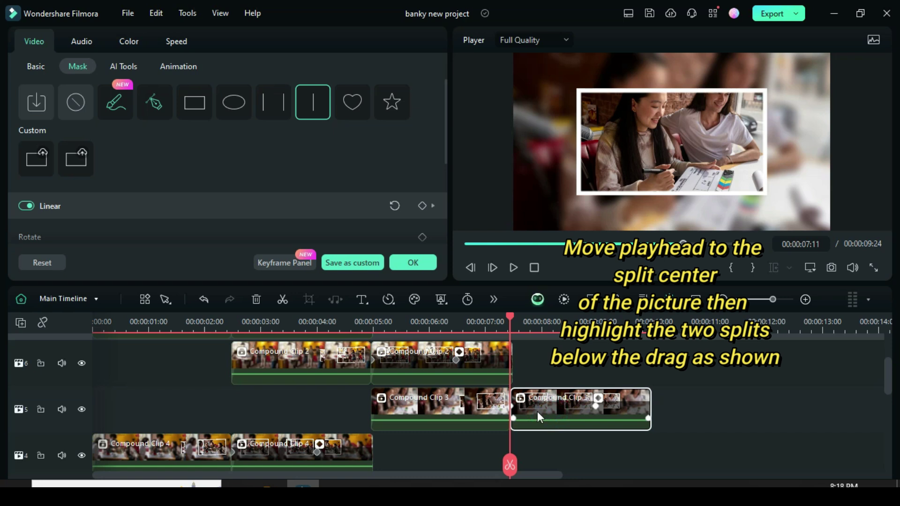
scroll(537, 412, down, 1)
drag(431, 408, 188, 421)
drag(178, 415, 578, 432)
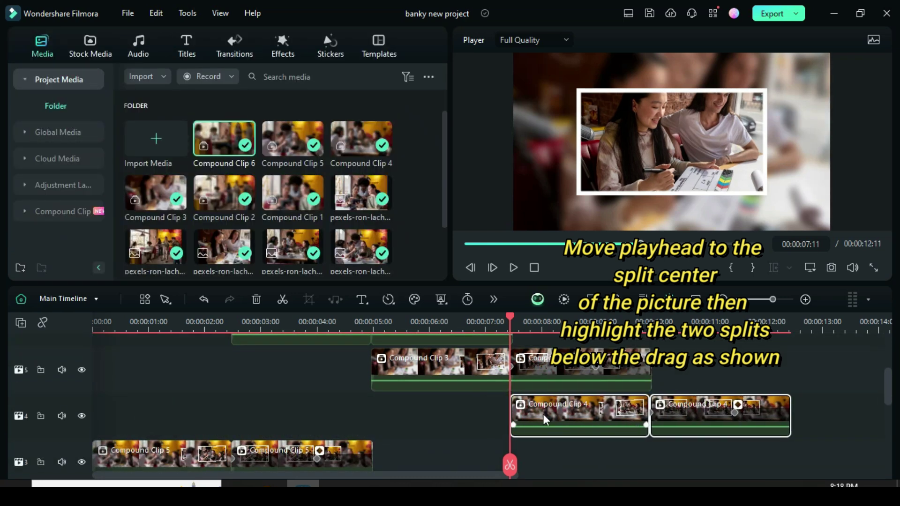
- Move both halves of Compound Clip 5 to start at the split between Compound Clip 4's halves
click(674, 418)
scroll(674, 418, down, 1)
drag(427, 414, 690, 418)
- Move both halves of Compound Clip 6 to start at Compound Clip 5's split at 00:00:12:10
drag(452, 475, 394, 475)
click(796, 417)
scroll(796, 417, down, 1)
click(422, 414)
drag(182, 416, 797, 410)
drag(392, 476, 594, 474)
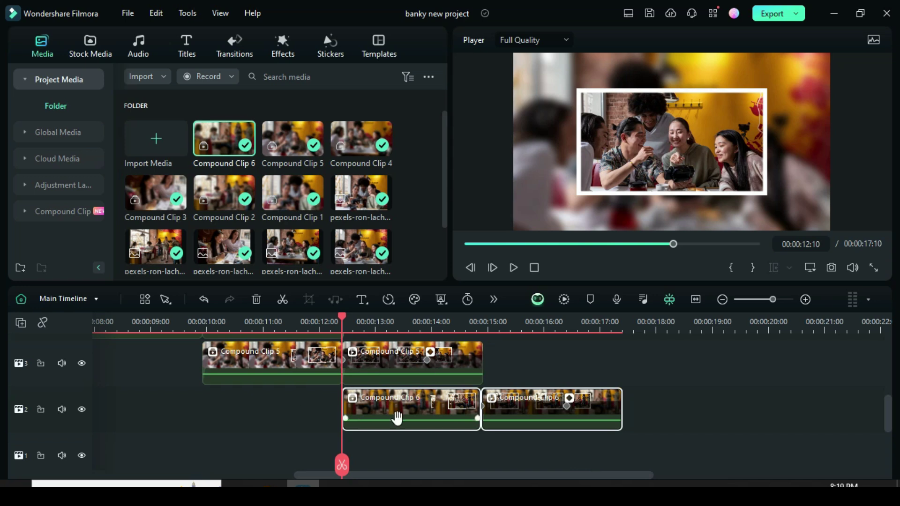
- Delete the mask keyframes from the second half of Compound Clip 6 and set its mask to None
scroll(445, 394, up, 1)
click(465, 244)
scroll(201, 372, up, 2)
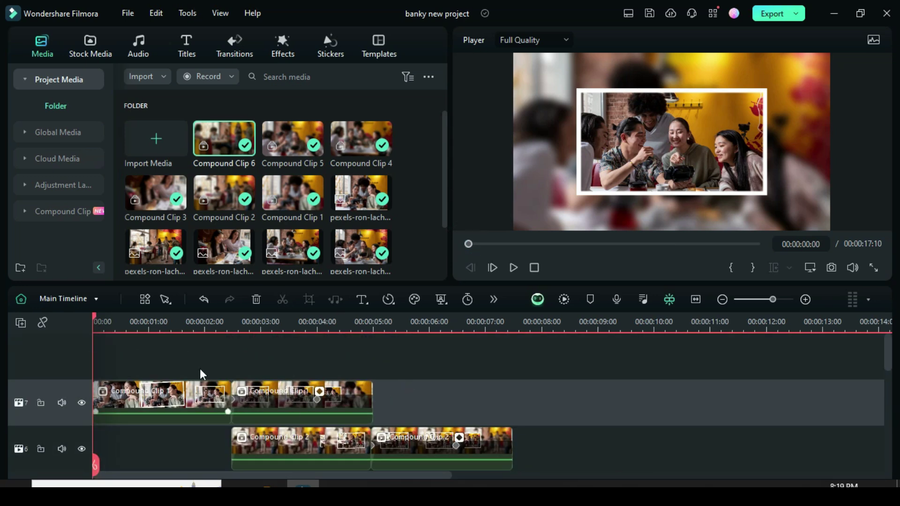
scroll(463, 380, down, 4)
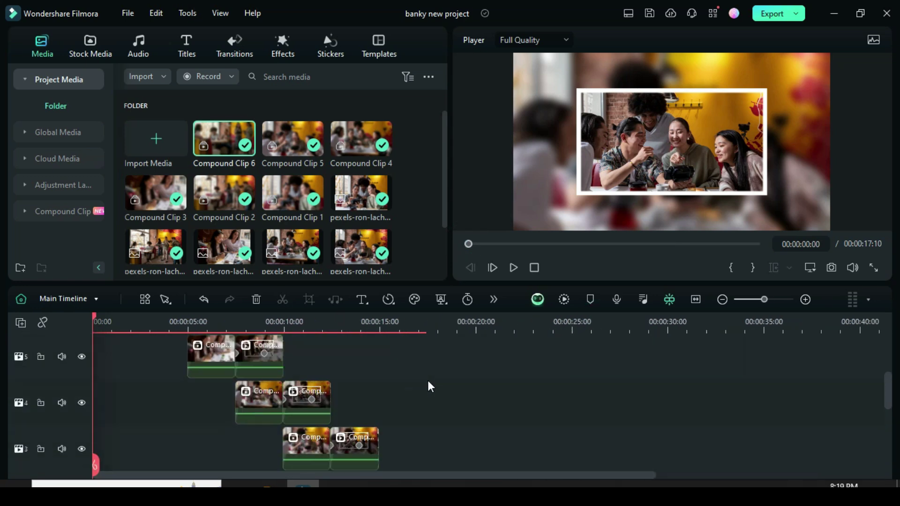
scroll(422, 380, up, 2)
scroll(390, 383, down, 5)
click(396, 396)
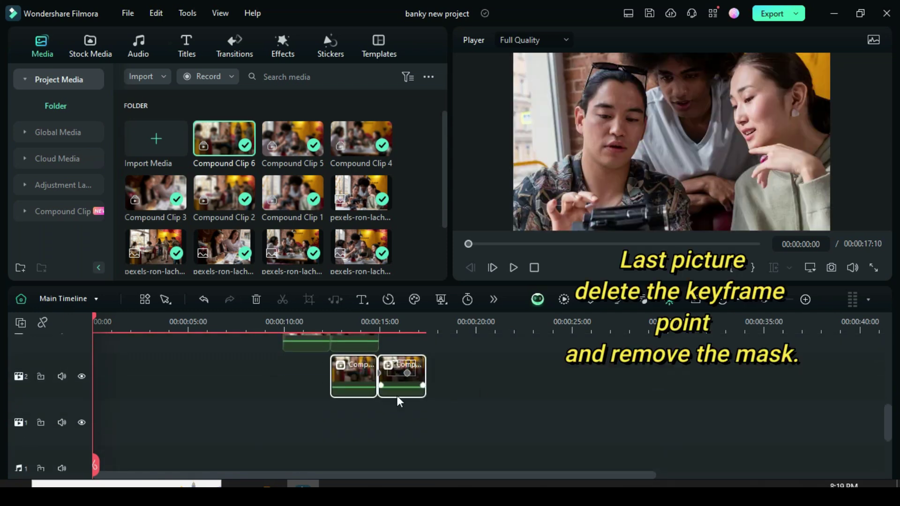
click(407, 373)
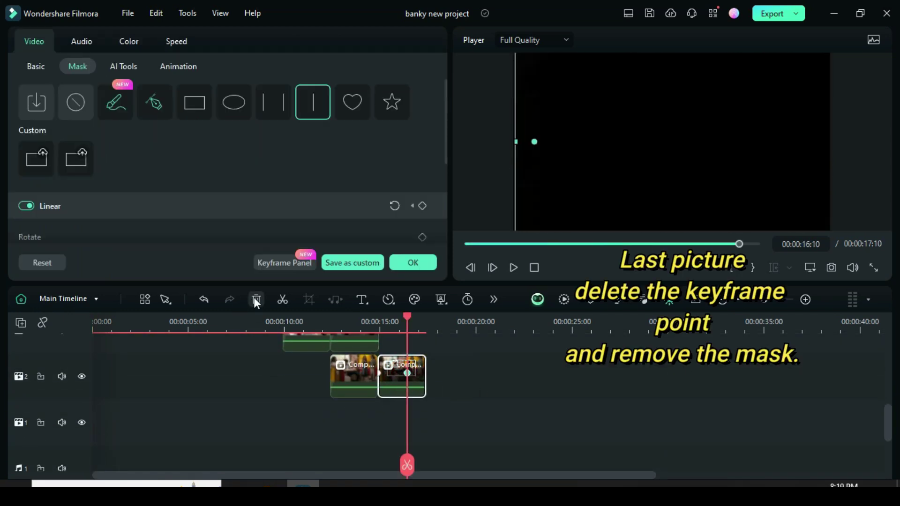
click(256, 299)
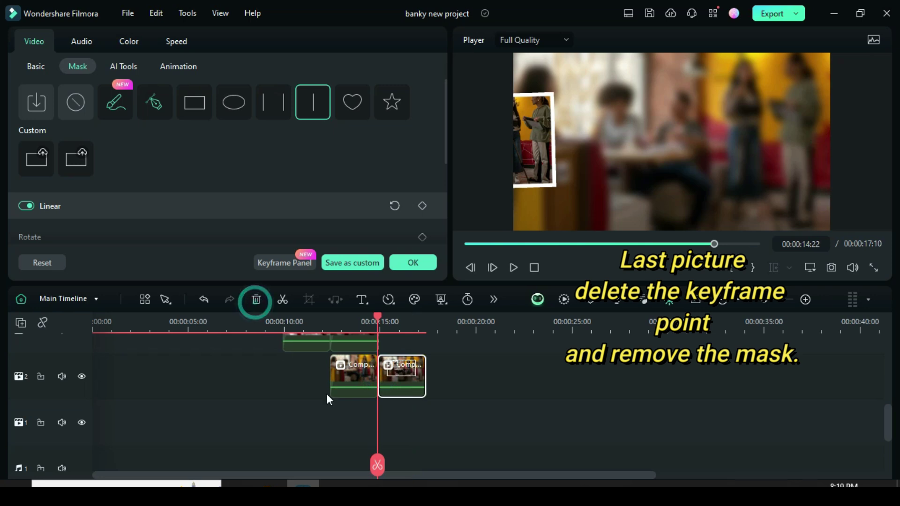
click(445, 136)
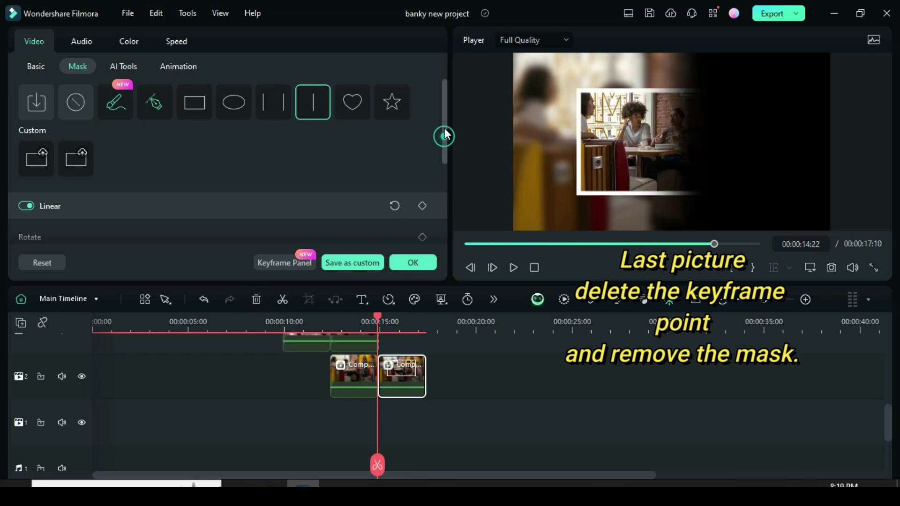
click(78, 104)
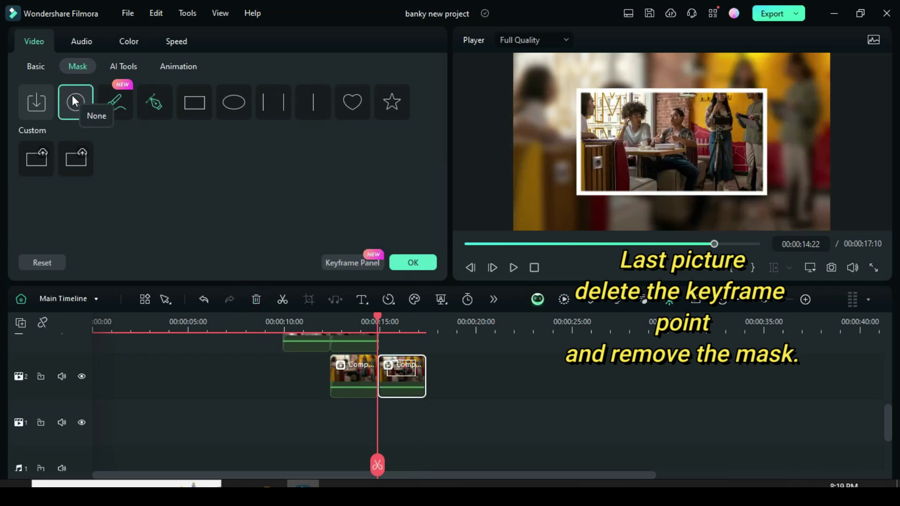
- Render the timeline preview and play the slideshow from the start to check the staggered mask reveals
click(562, 300)
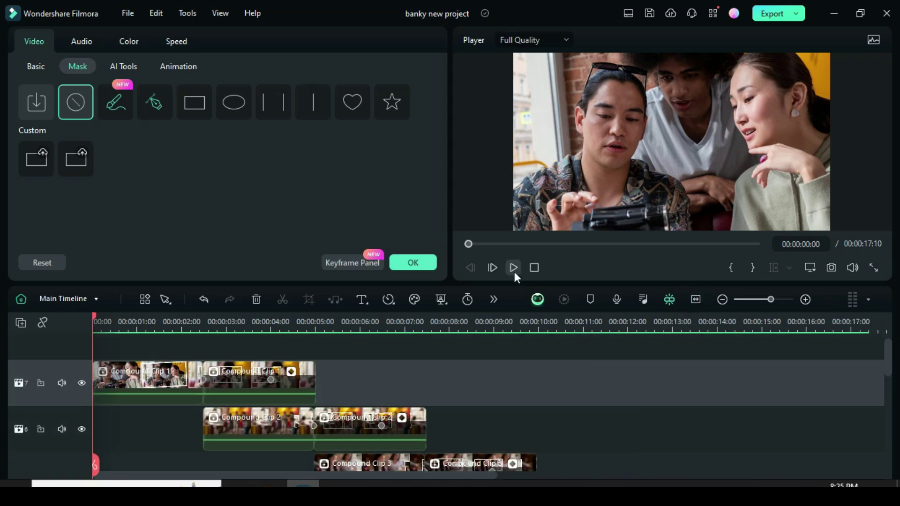
click(514, 269)
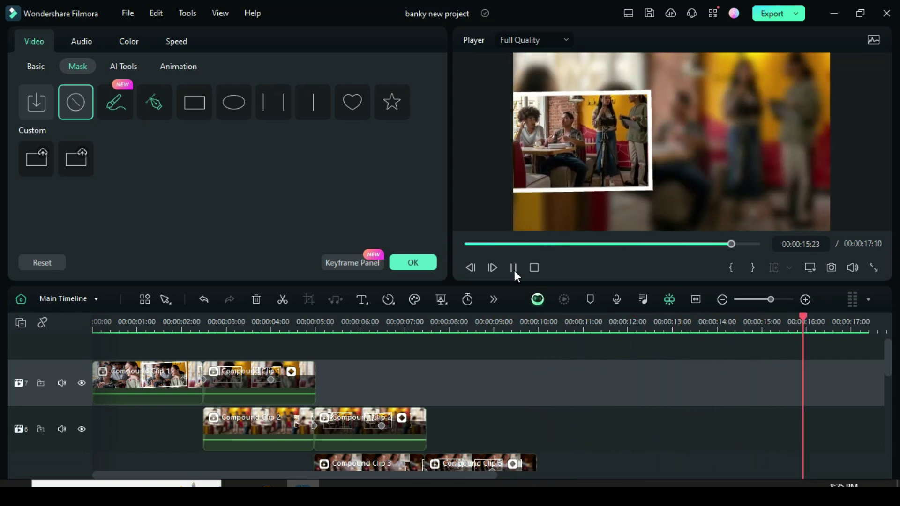
click(468, 243)
click(426, 261)
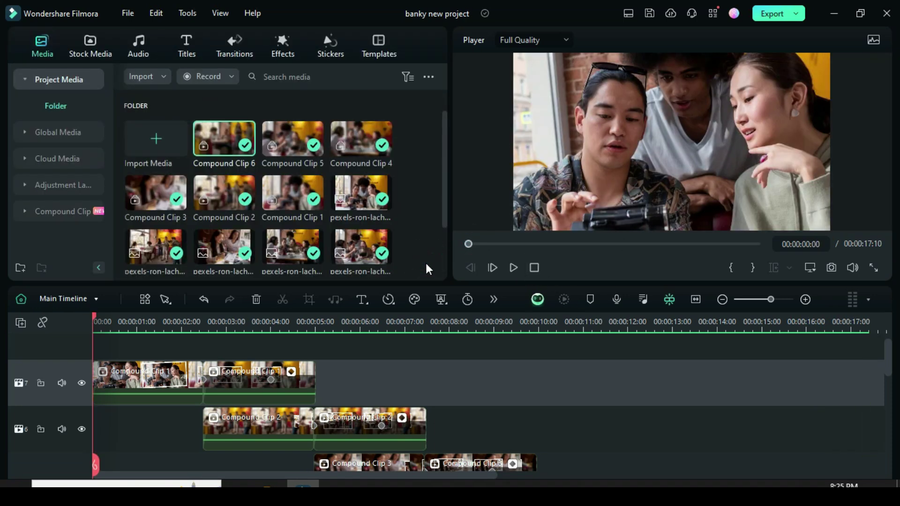
- Lock all tracks and lay the Water Reflection effect on a new track above the slides, spanning the whole slideshow
right_click(20, 332)
click(45, 460)
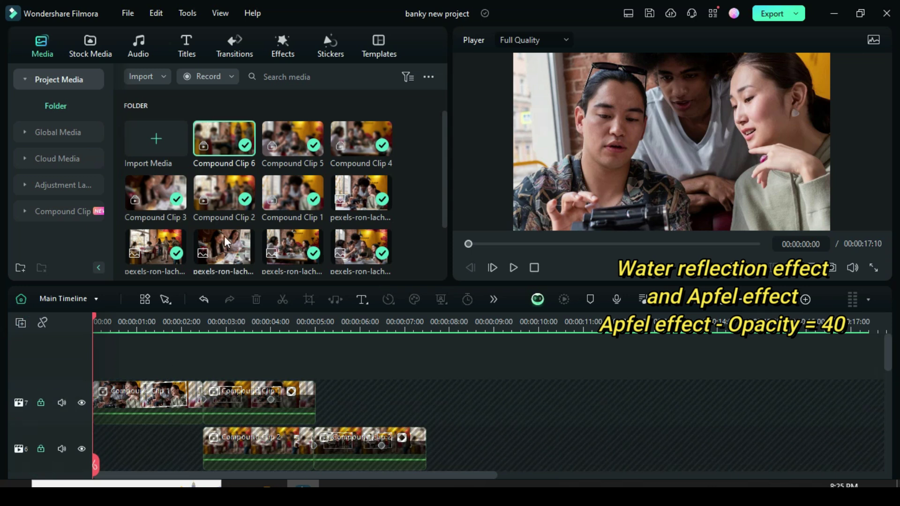
click(278, 53)
click(262, 75)
key(BackSpace)
key(BackSpace)
key(BackSpace)
key(BackSpace)
key(BackSpace)
key(BackSpace)
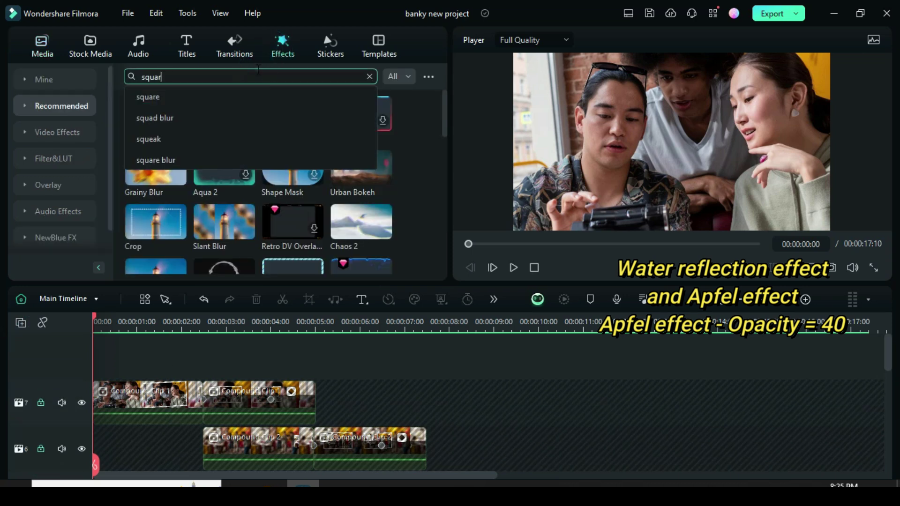
text(water)
key(Return)
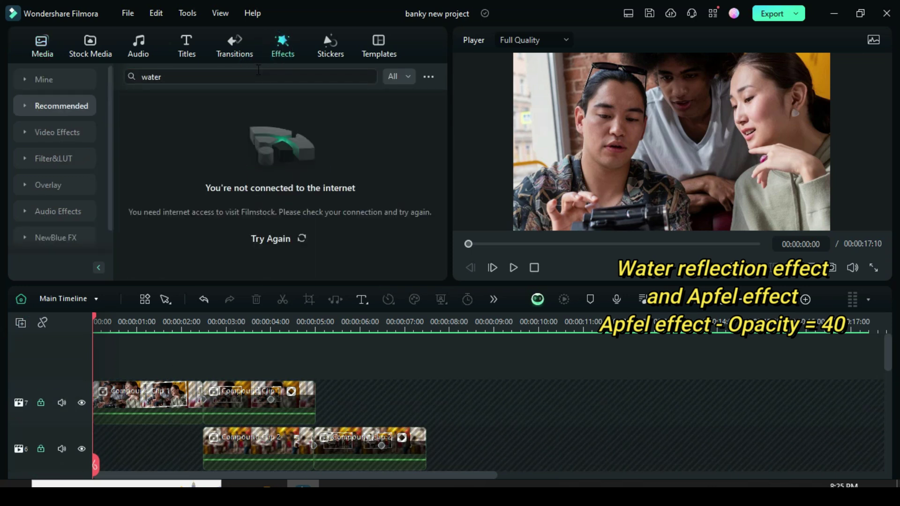
click(249, 165)
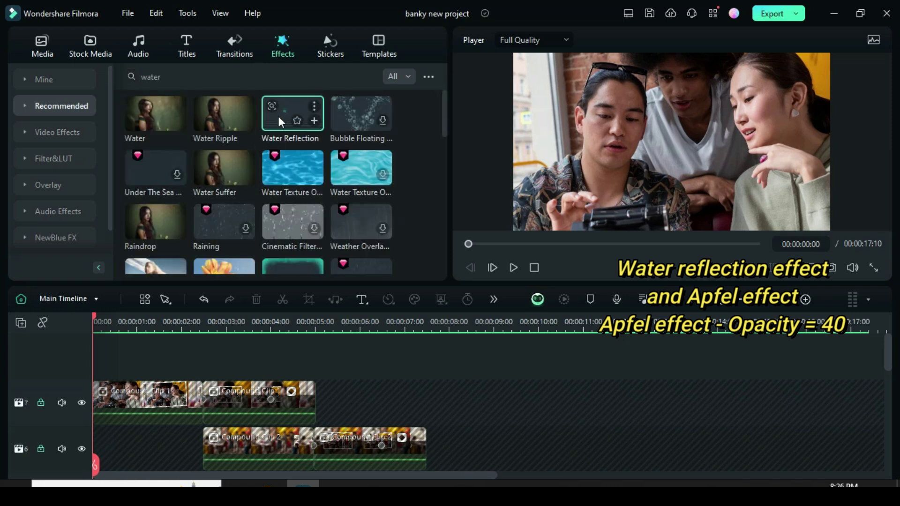
drag(277, 116, 142, 384)
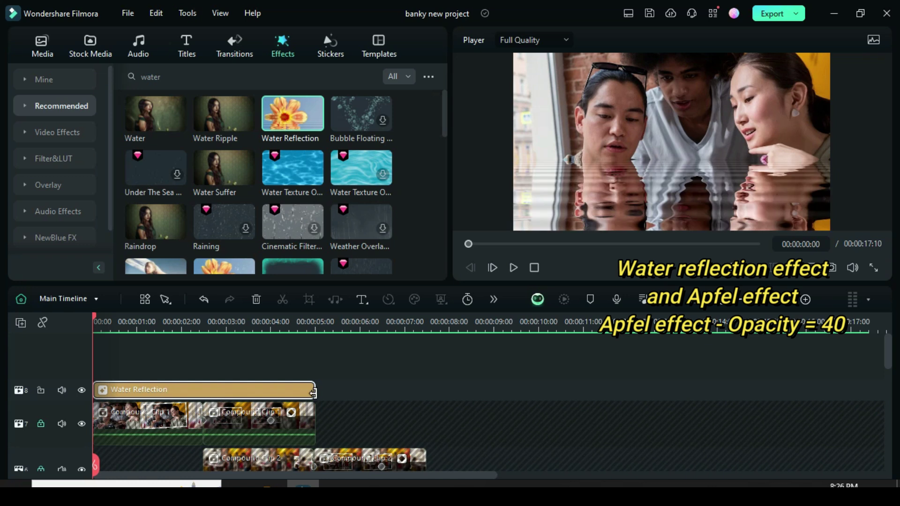
drag(314, 389, 862, 389)
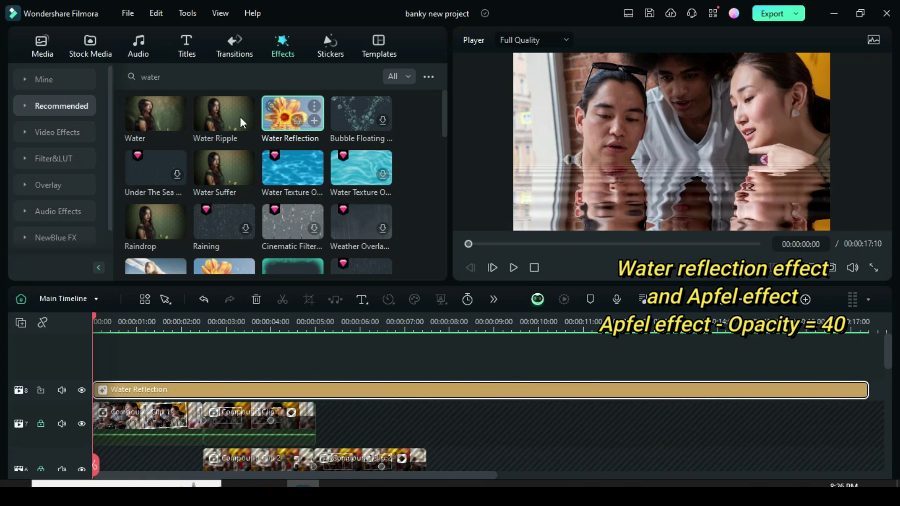
- Place the Apfel effect on a new track above Water Reflection and extend it to the end of the slideshow
click(180, 76)
text(apfe)
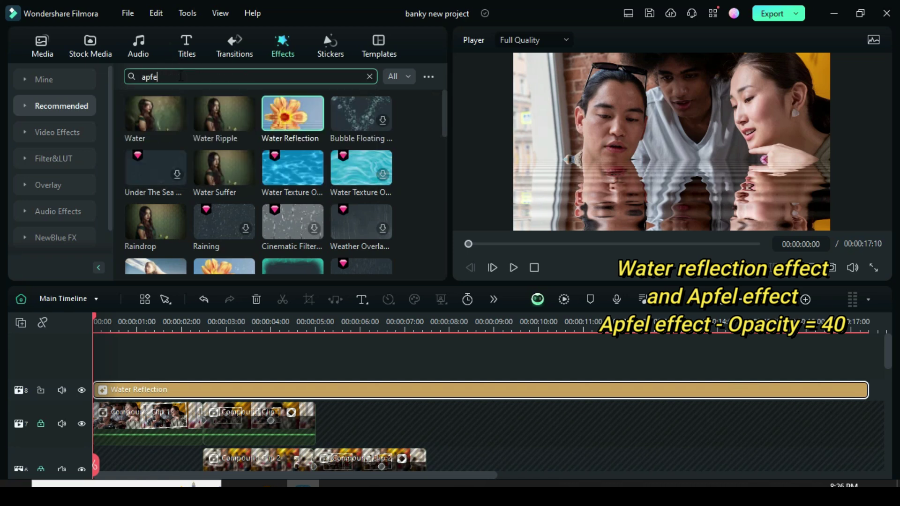
text(l)
key(Return)
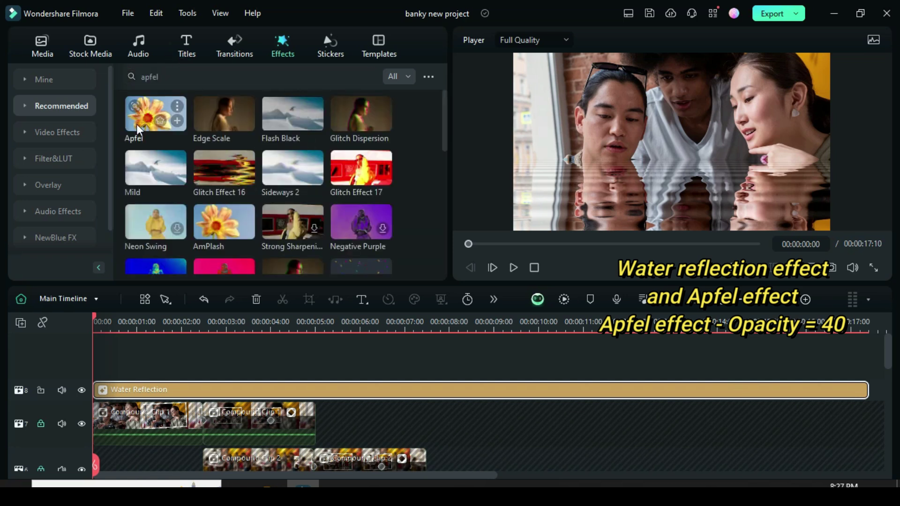
drag(146, 109, 125, 386)
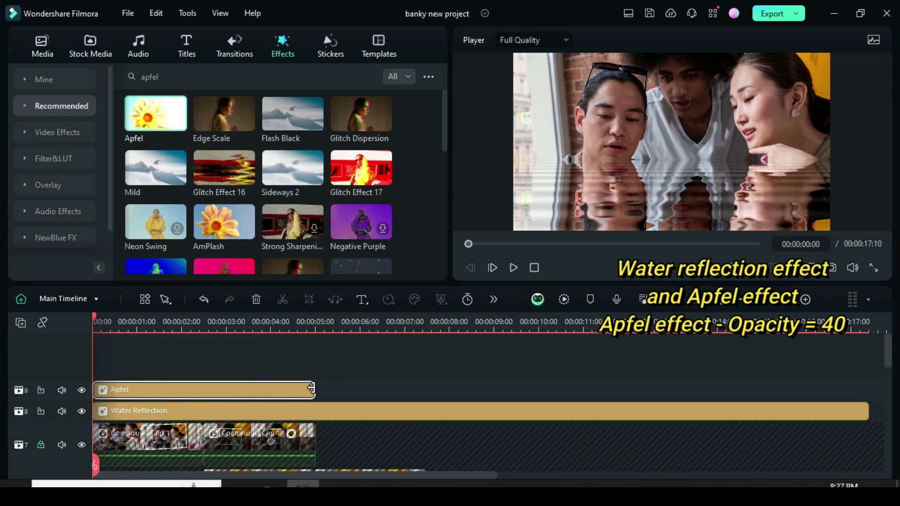
drag(312, 387, 867, 387)
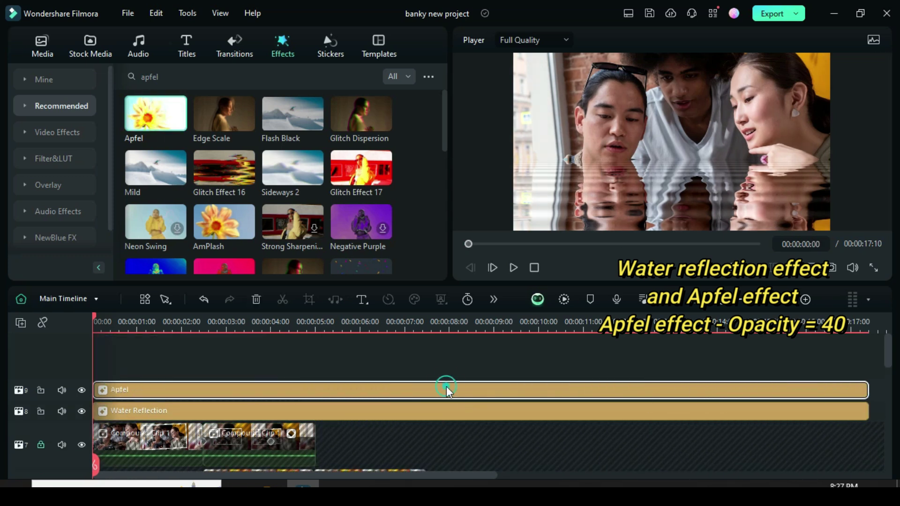
- Set the Apfel effect's opacity to 40%
double_click(446, 388)
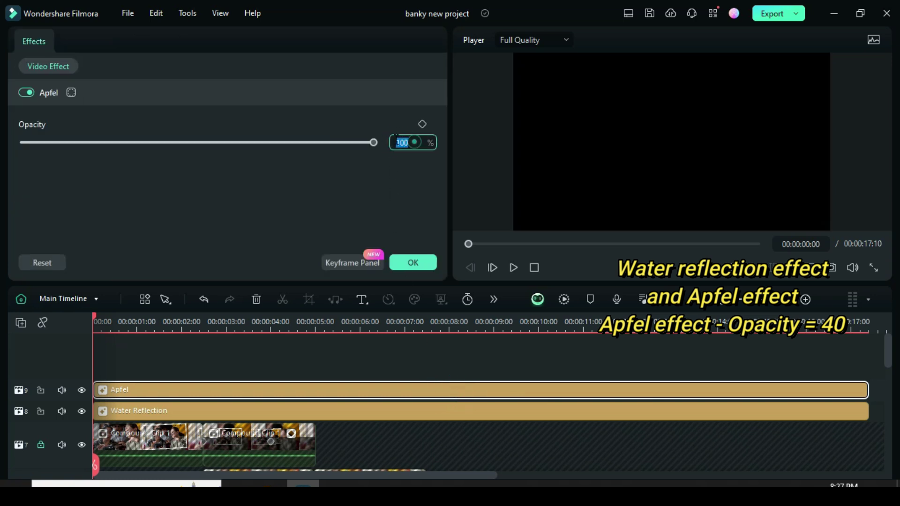
text(40)
key(Return)
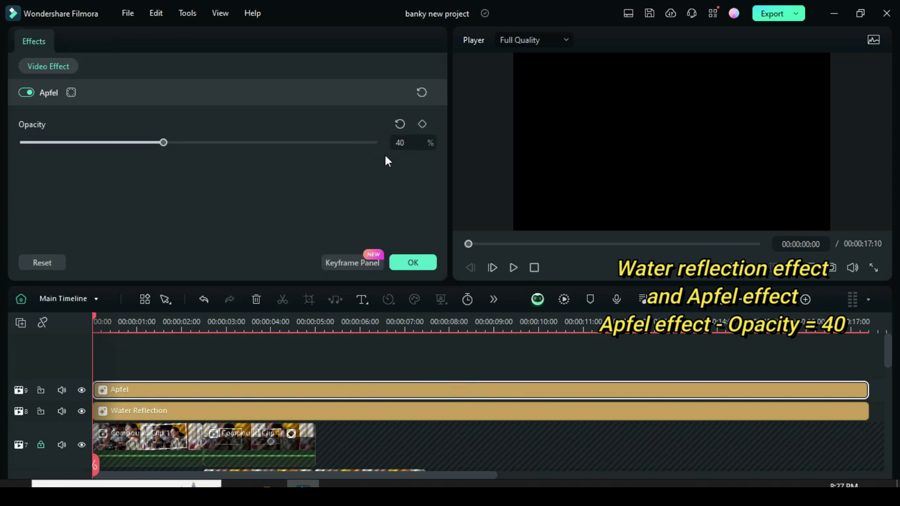
click(409, 261)
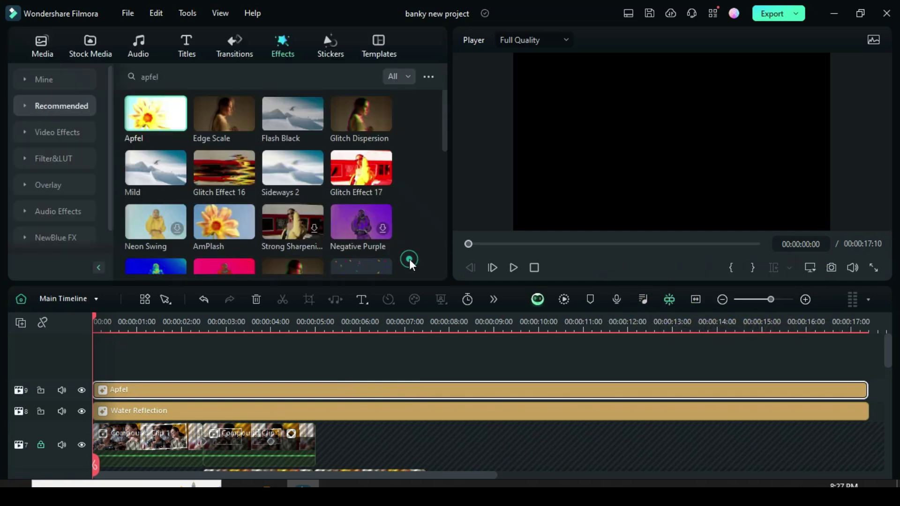
- Unlock video tracks 2 and 3, which hold Compound Clips 6 and 5
scroll(535, 365, down, 5)
scroll(535, 368, up, 1)
click(42, 398)
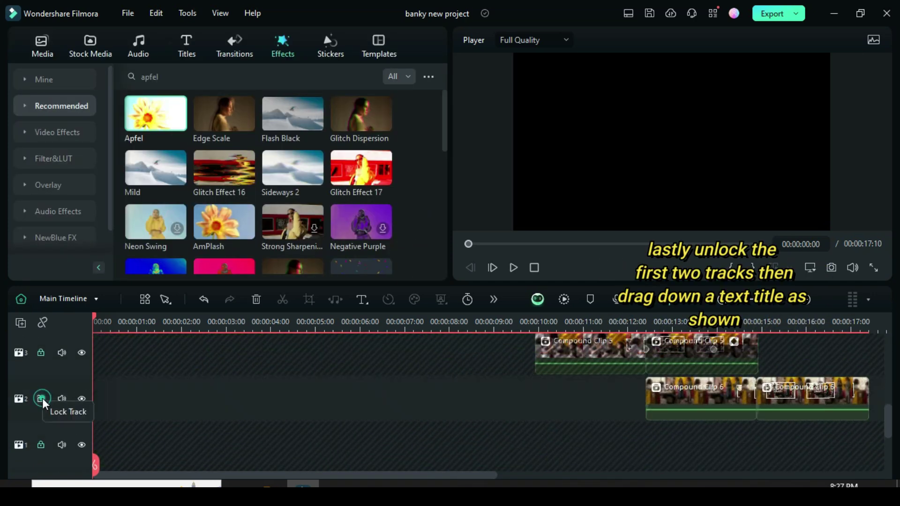
drag(234, 475, 426, 466)
click(40, 353)
- Place the Memory / LIFE RECORD title on track 3 from 00:00:16:07 and trim it to end with the last Compound Clip 6
scroll(396, 385, up, 1)
click(186, 46)
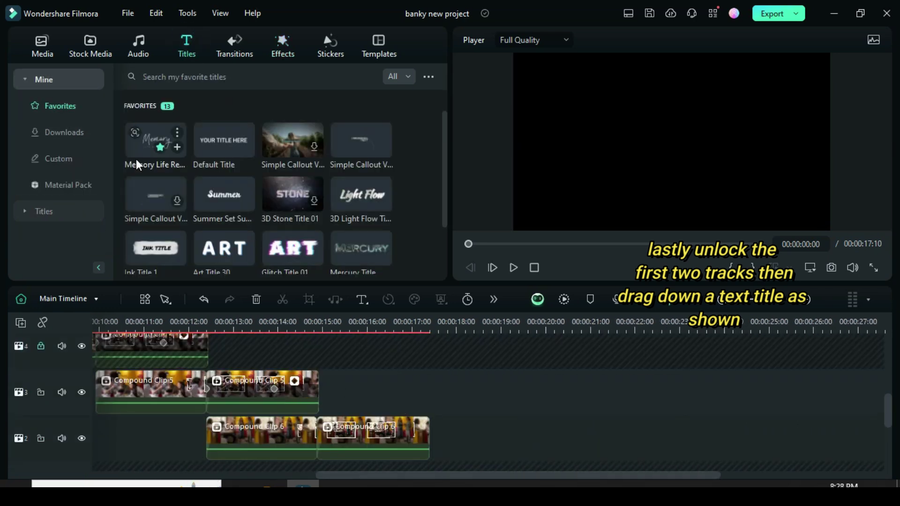
drag(150, 133, 410, 398)
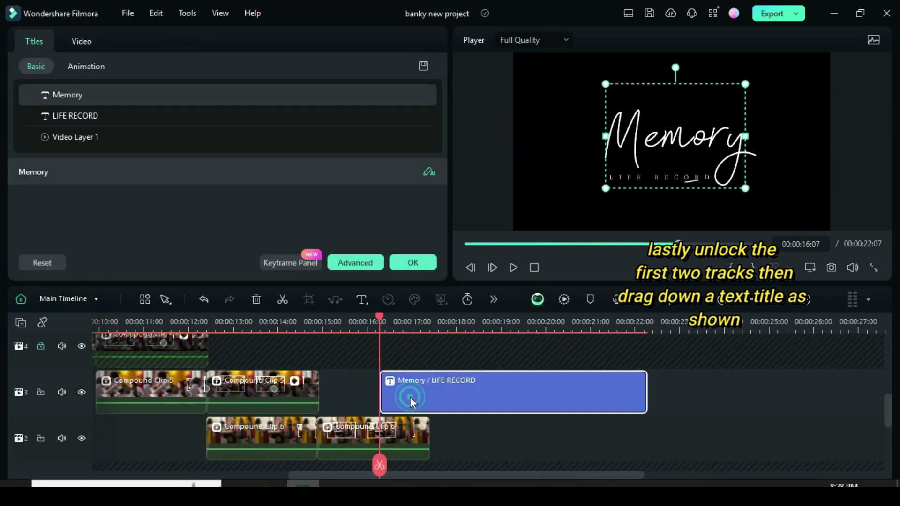
click(377, 320)
click(378, 323)
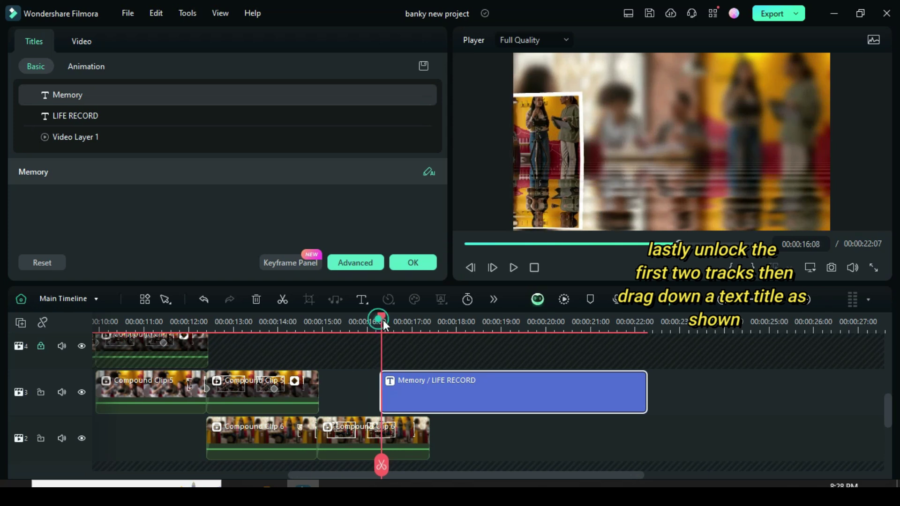
drag(646, 390, 428, 393)
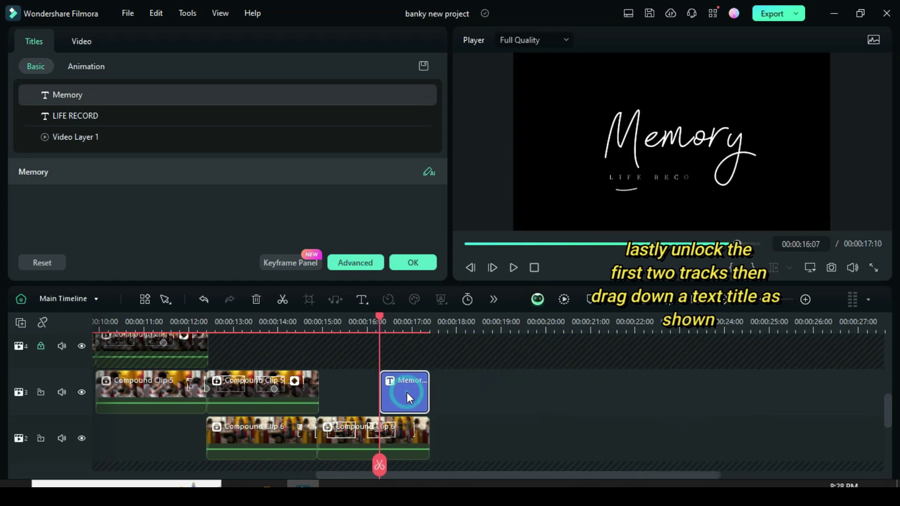
- In the title's advanced text editor, remove the LIFE RECORD line and replace the Memory text with THANKS
click(348, 262)
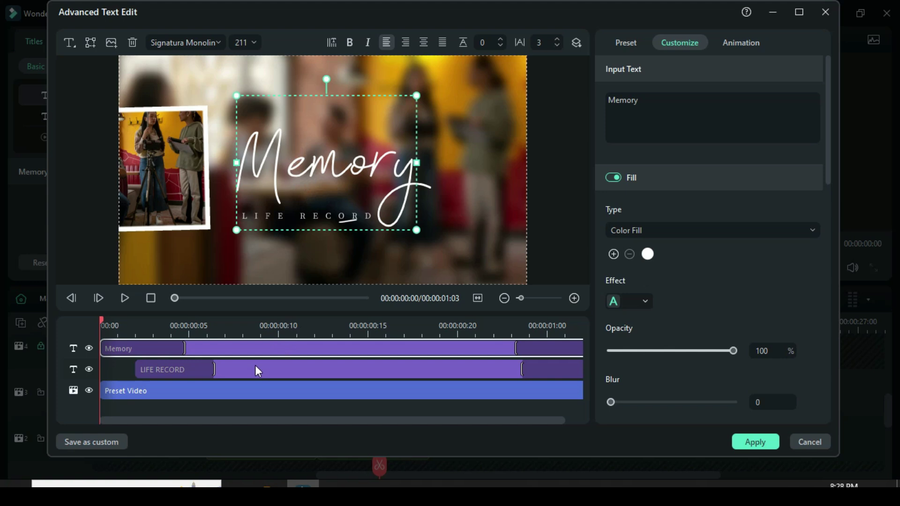
click(721, 182)
double_click(628, 98)
text(THANKS)
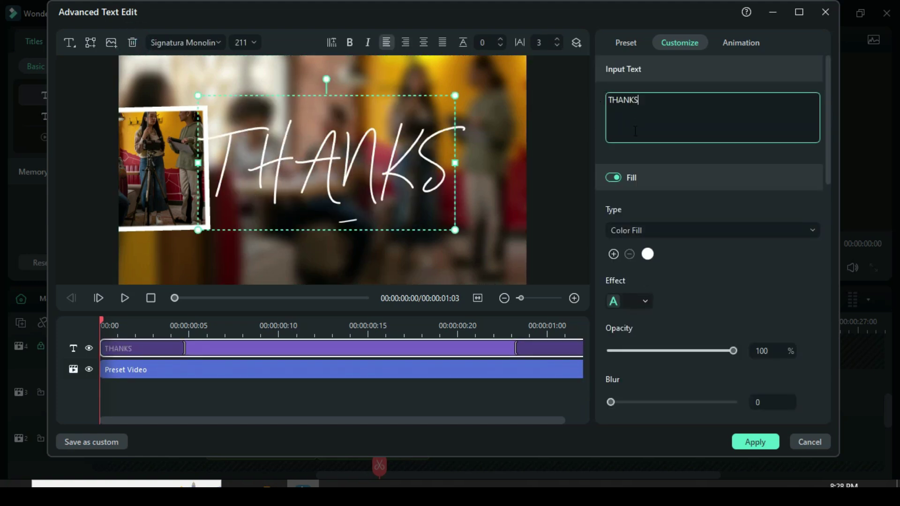
- Set the THANKS text's font size to 150, center it vertically in the frame and apply the title edits
drag(415, 127, 392, 128)
click(253, 42)
click(241, 63)
drag(299, 175, 337, 166)
click(254, 42)
click(241, 105)
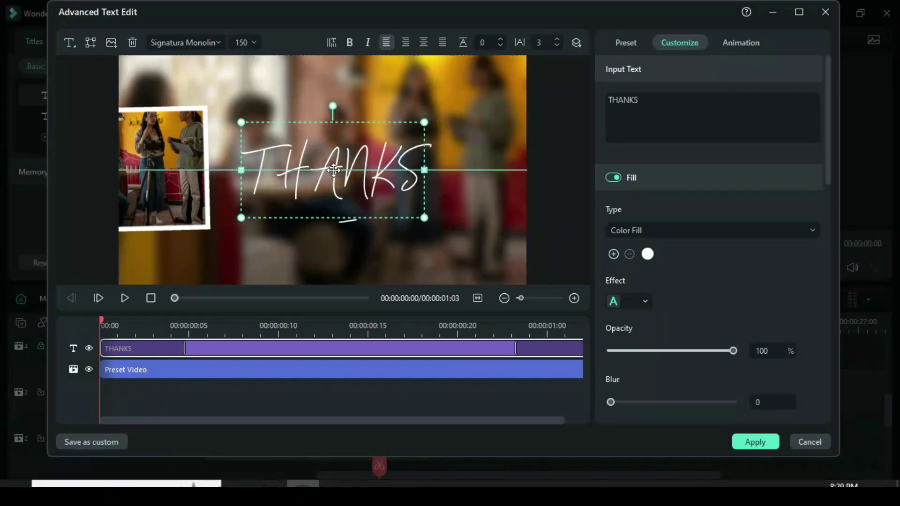
click(750, 443)
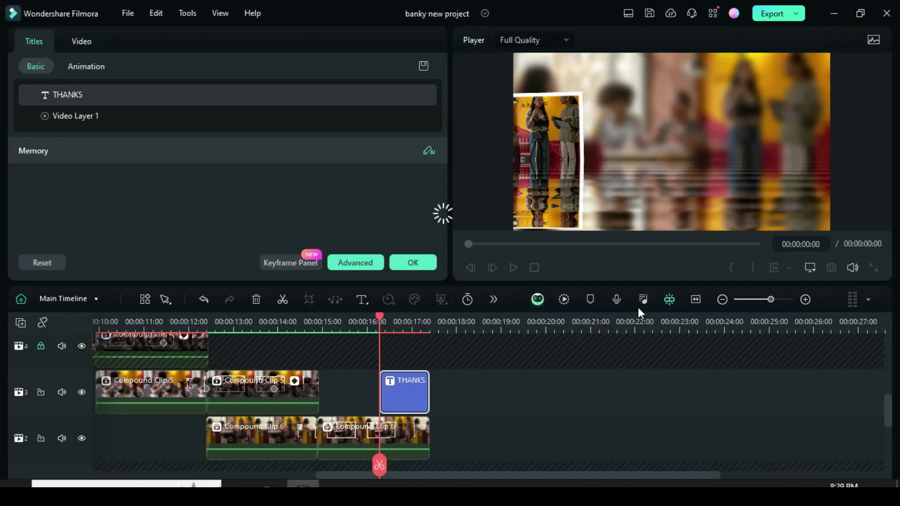
- Lock the remaining timeline tracks, then unlock all tracks so every slide clip can be edited
click(696, 299)
click(20, 323)
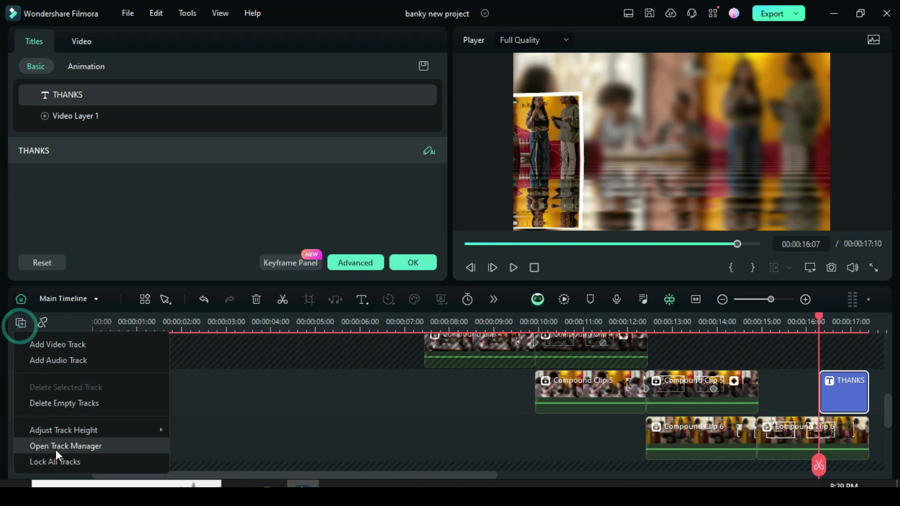
click(50, 460)
click(20, 323)
click(48, 459)
scroll(374, 406, up, 2)
scroll(374, 405, up, 4)
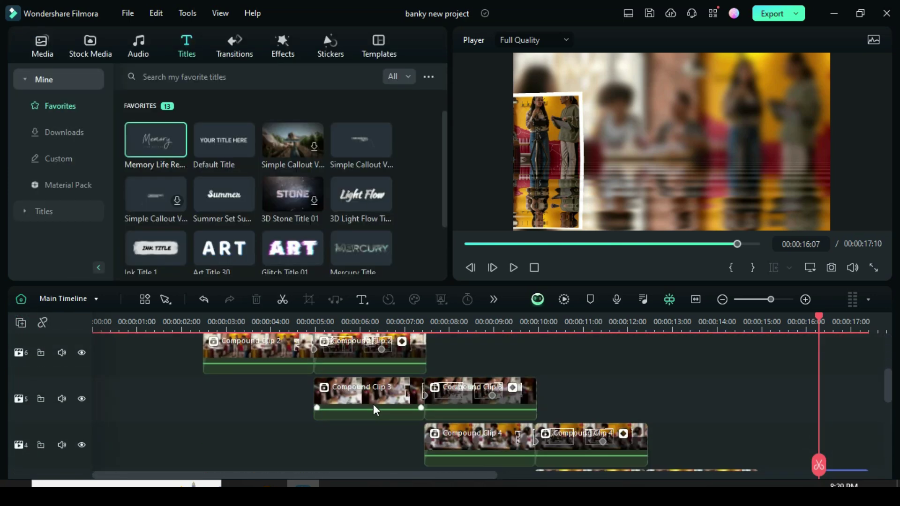